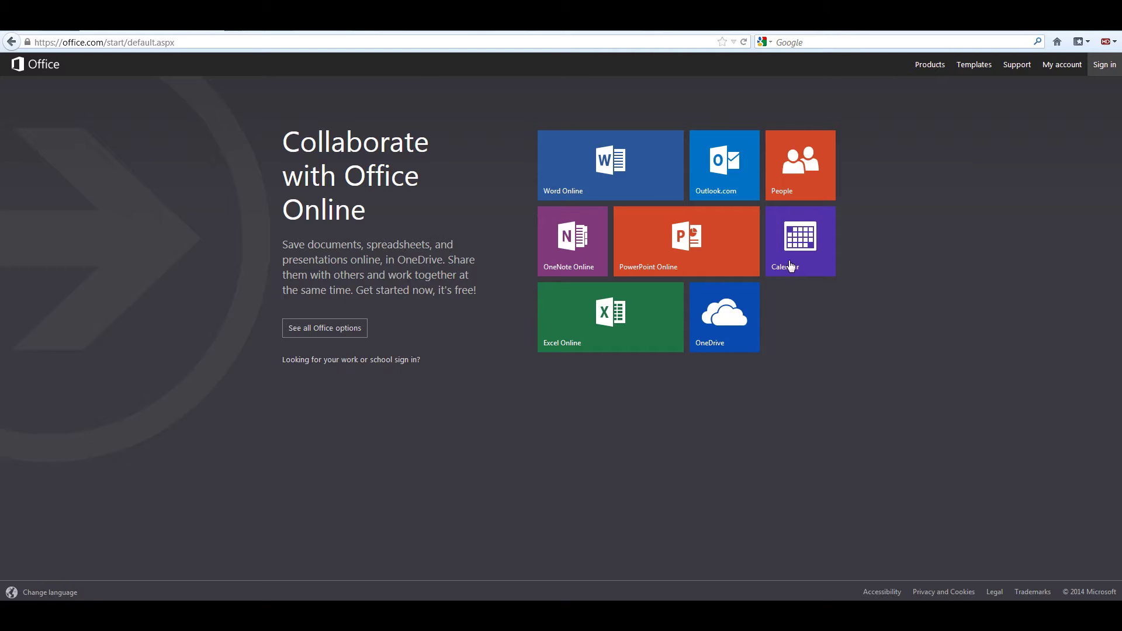
# - Open Word Online from the Office start page and sign in with a Microsoft account
pyautogui.click(651, 169)
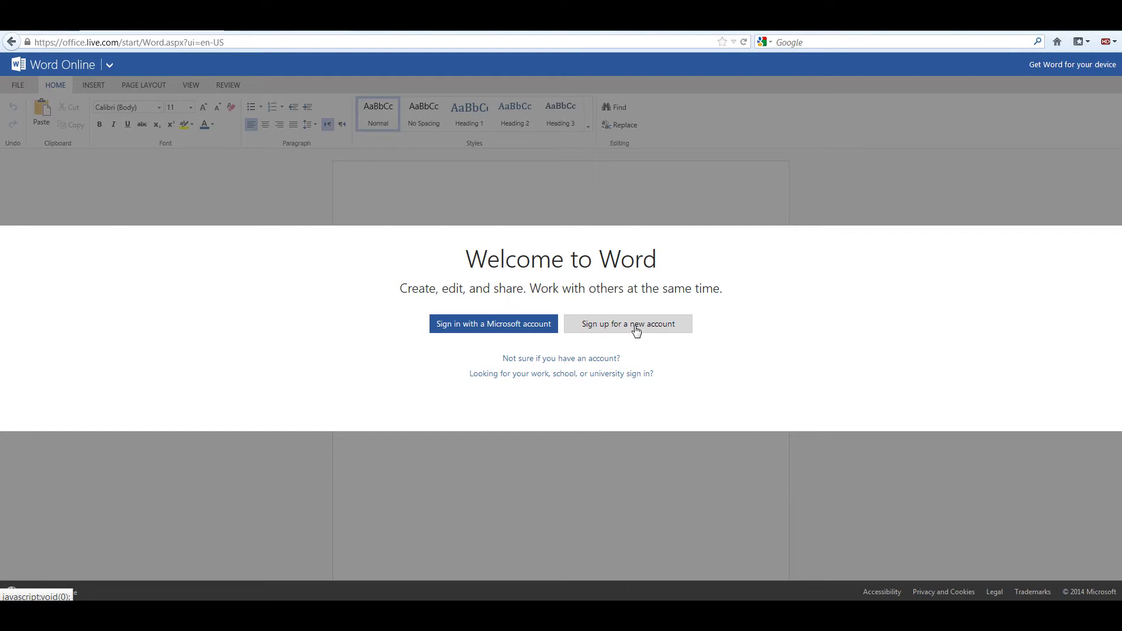
pyautogui.click(508, 334)
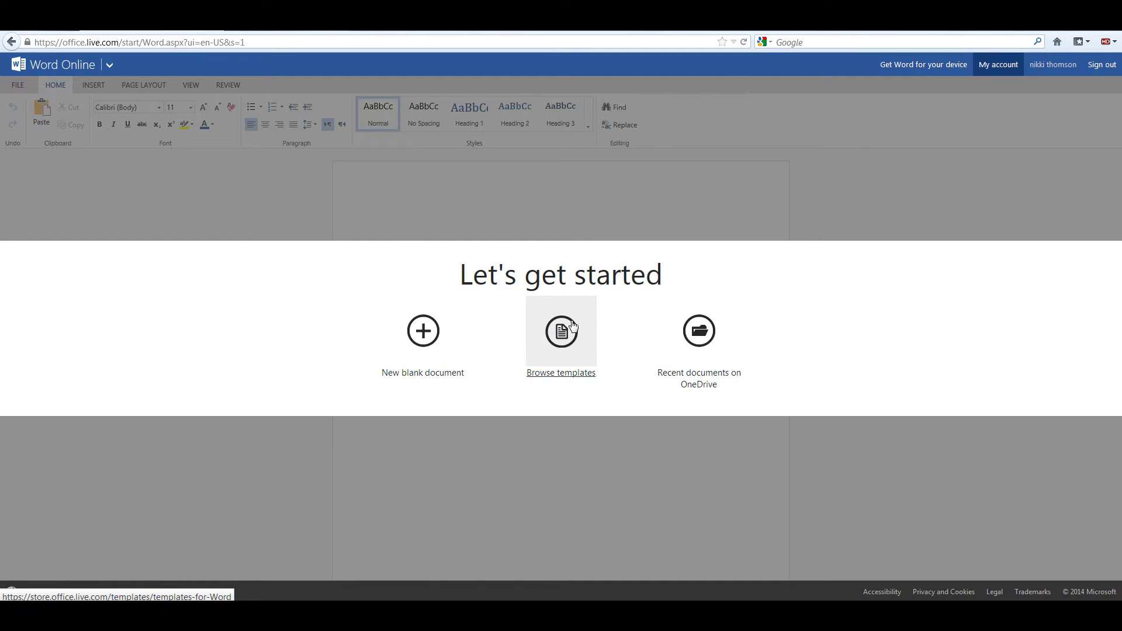
# - Scroll through the Templates for Word gallery, from MLA paper to travel brochure
pyautogui.click(585, 345)
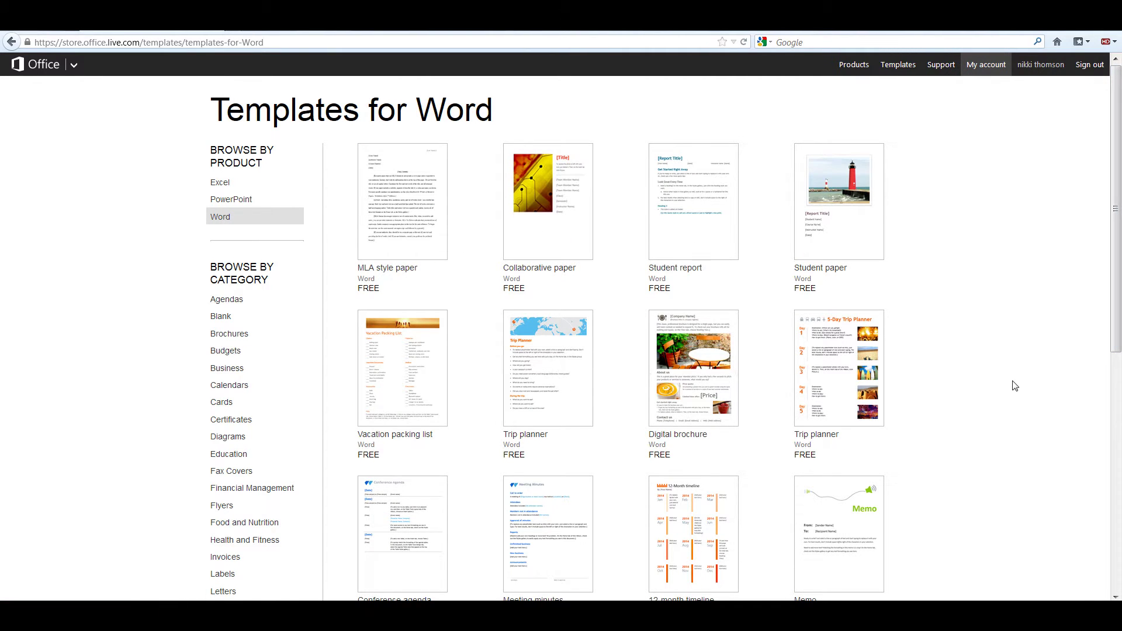
pyautogui.scroll(-3, 1015, 383)
pyautogui.scroll(-2, 1015, 386)
pyautogui.scroll(-3, 1015, 386)
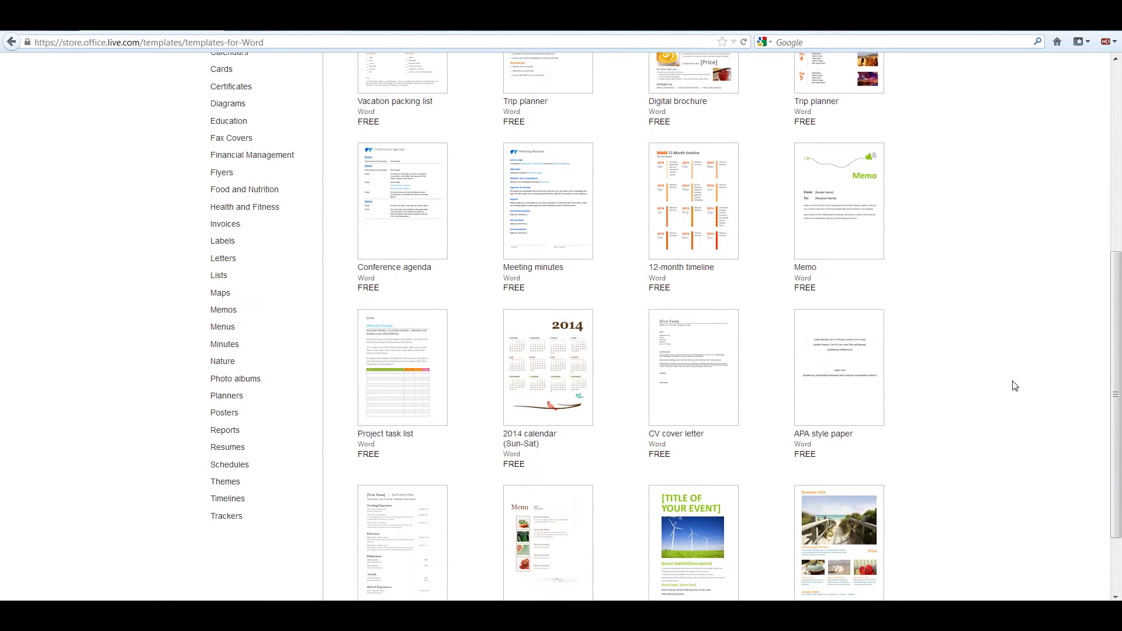
pyautogui.scroll(-1, 1015, 386)
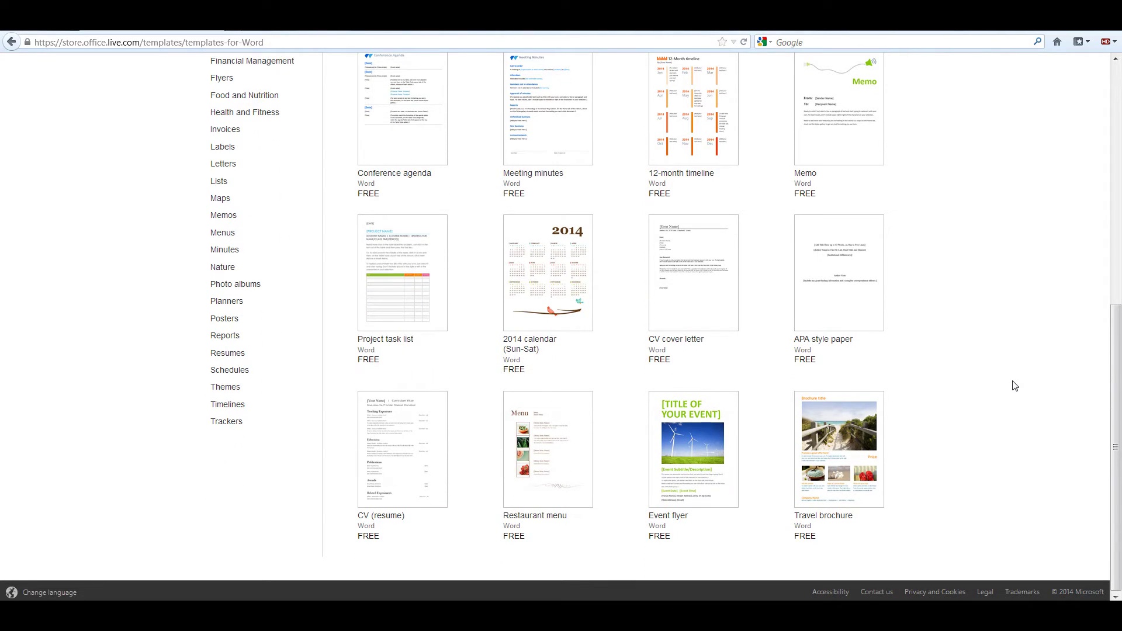
pyautogui.scroll(1, 1015, 386)
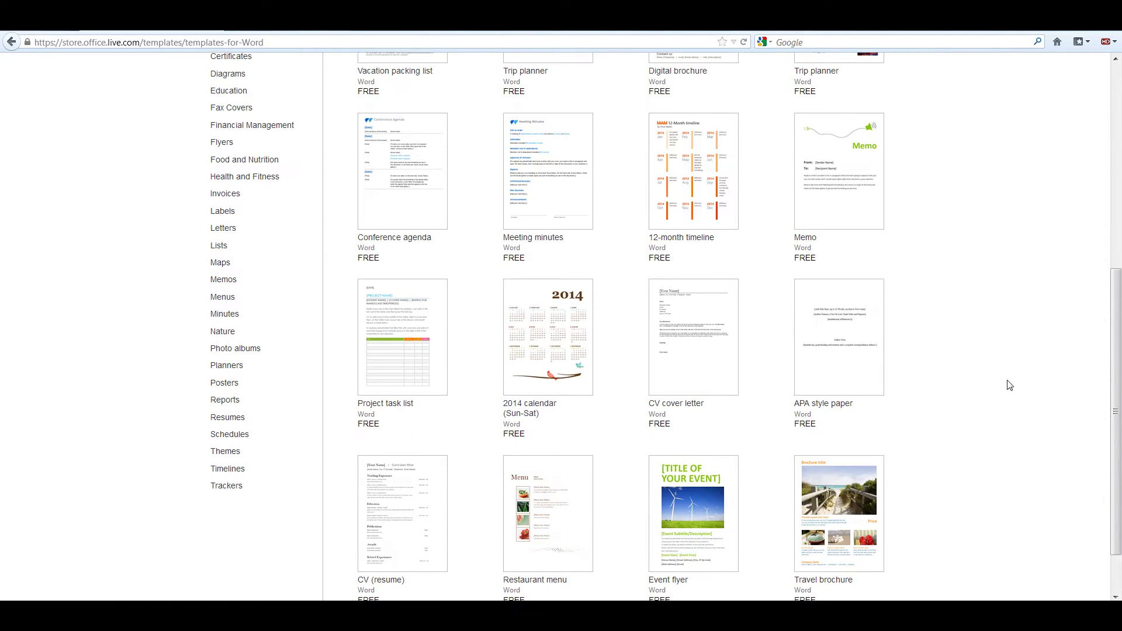
# - Return to Word's start choices and create the blank document Document 1
pyautogui.click(11, 45)
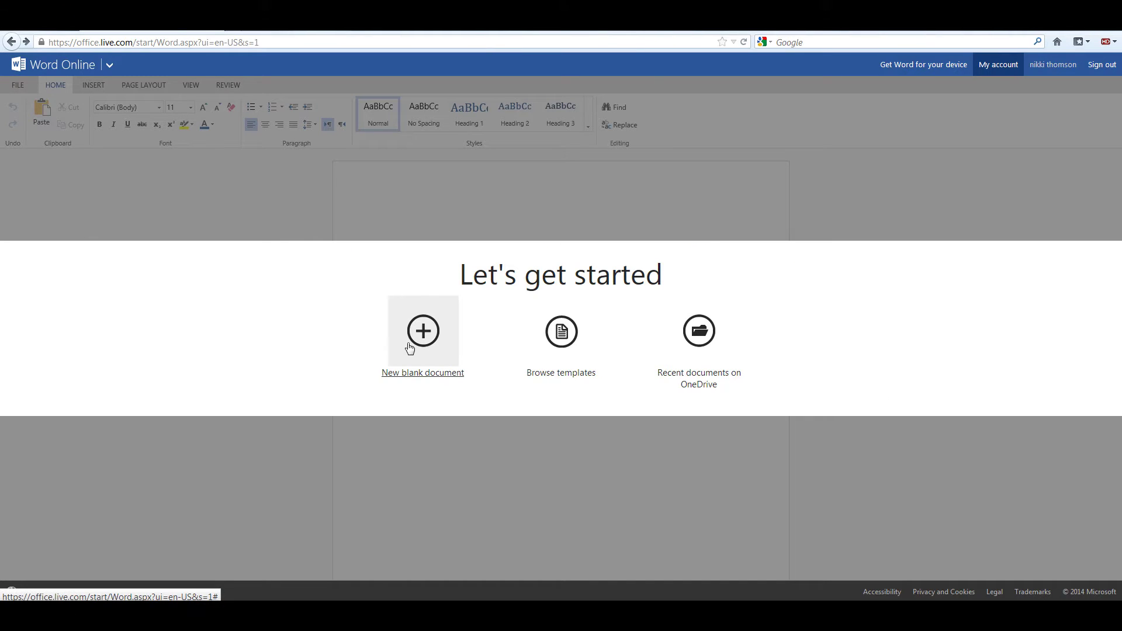
pyautogui.click(409, 348)
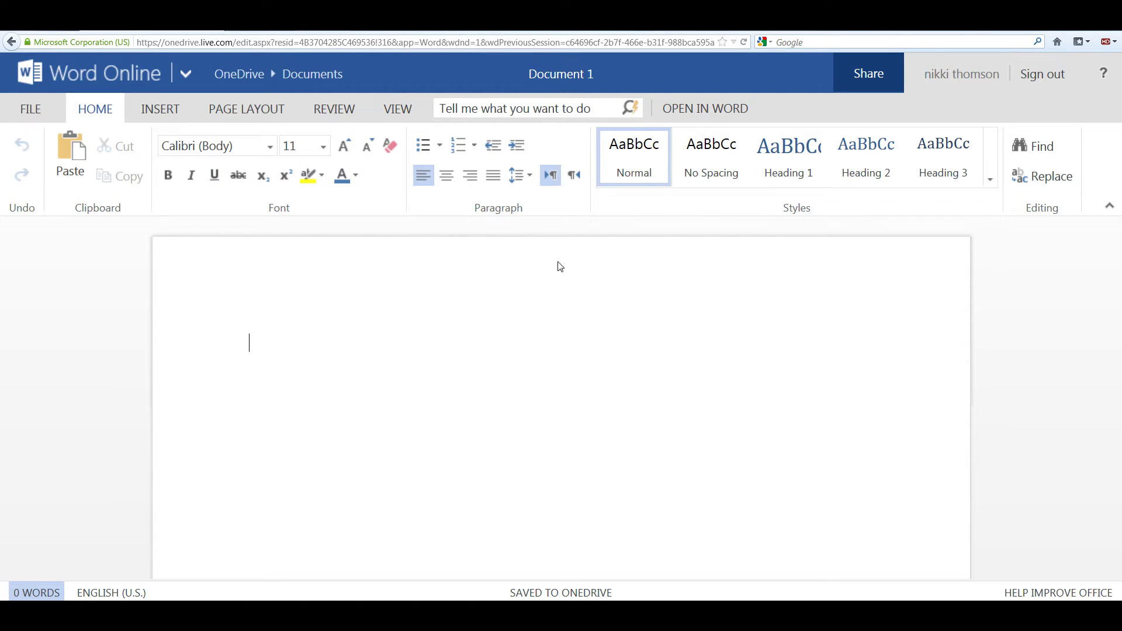
# - Tour the Insert, Page Layout, Review and View tabs, return to Home, then bring up the app launcher
pyautogui.click(160, 109)
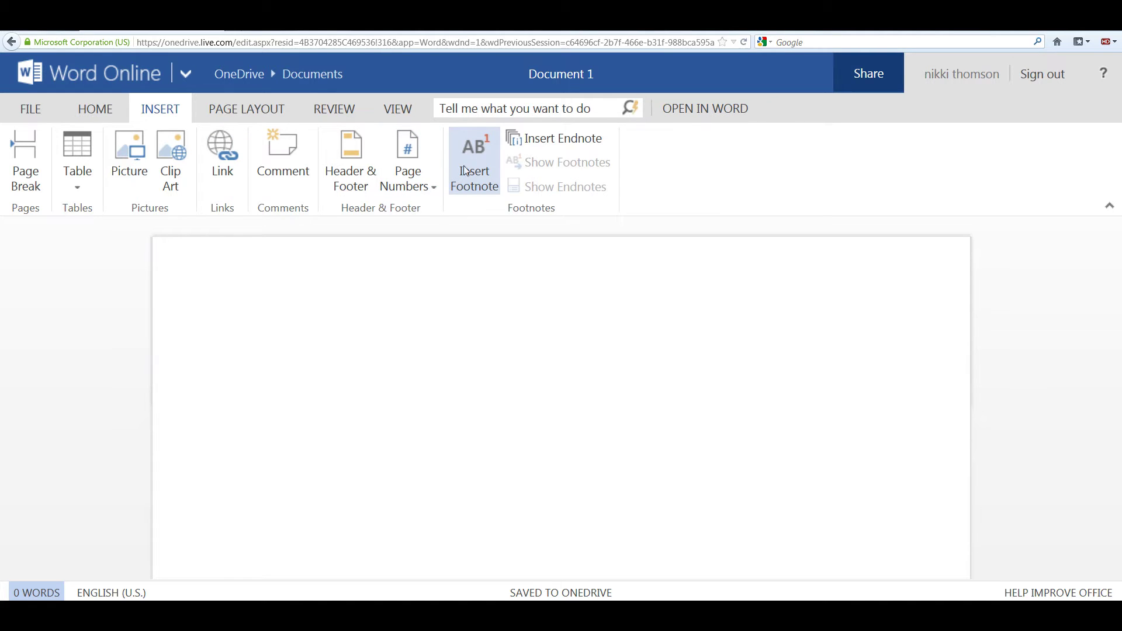
pyautogui.click(257, 108)
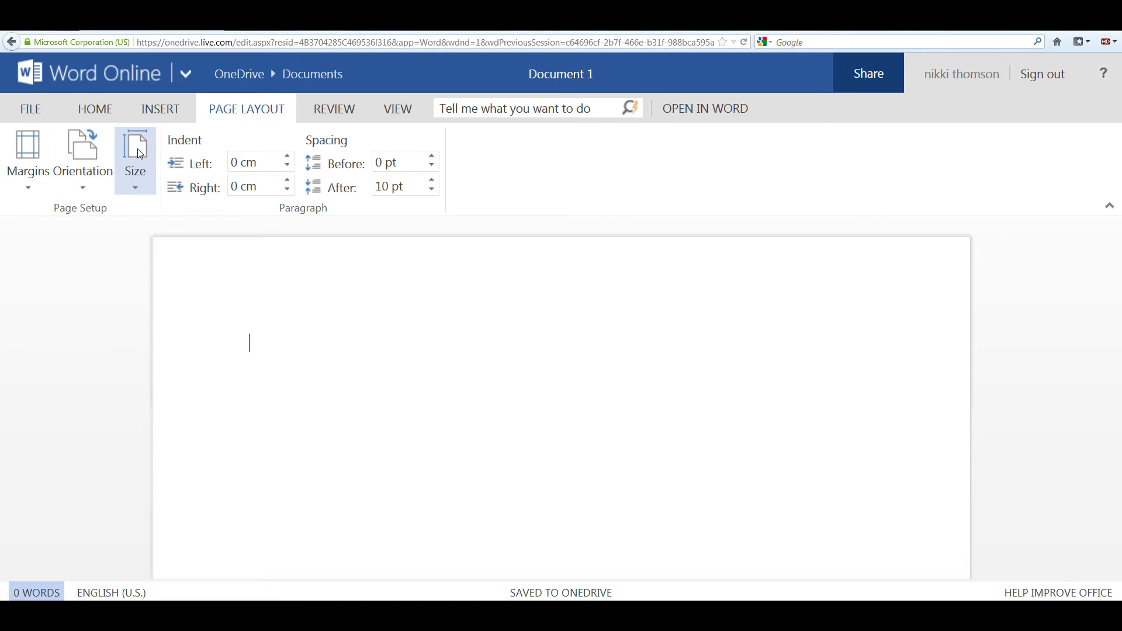
pyautogui.click(337, 110)
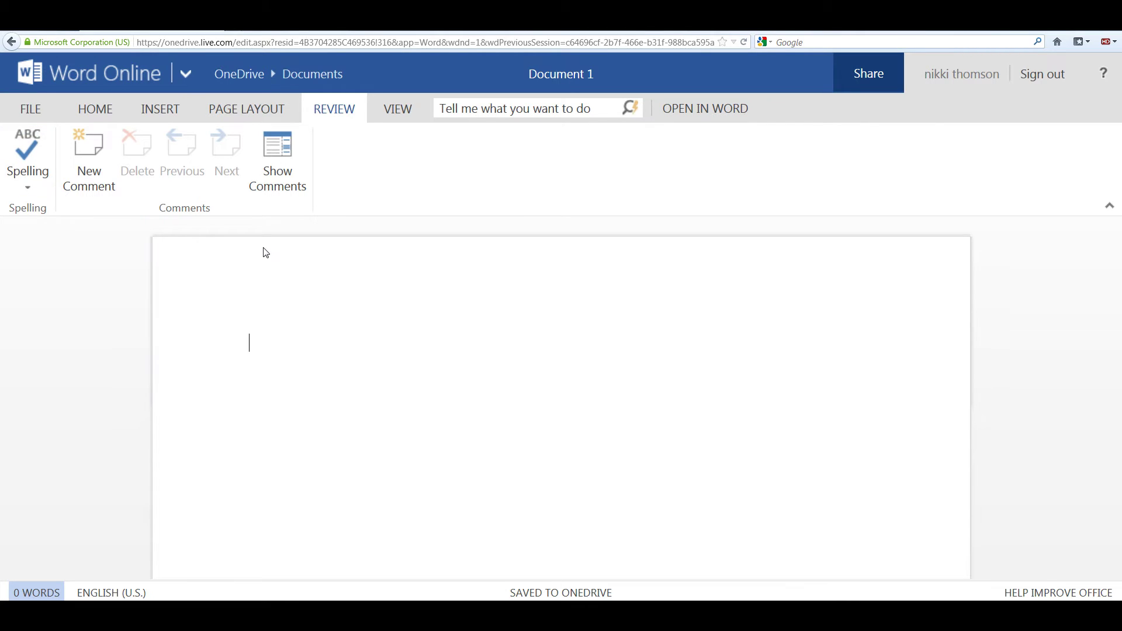
pyautogui.click(409, 114)
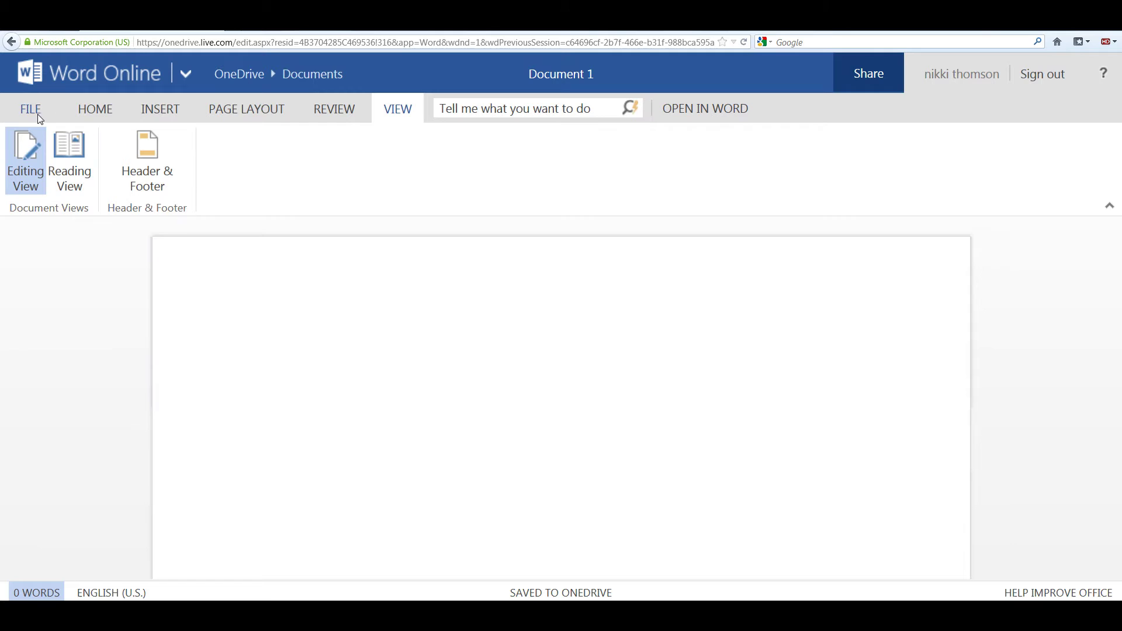
pyautogui.click(93, 111)
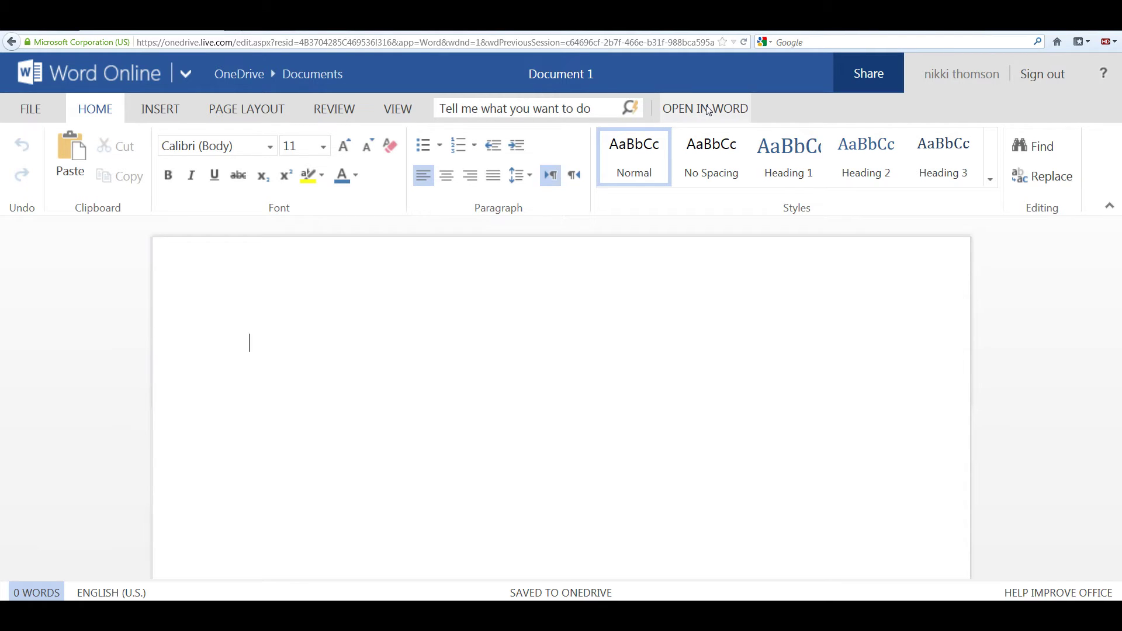
pyautogui.click(187, 71)
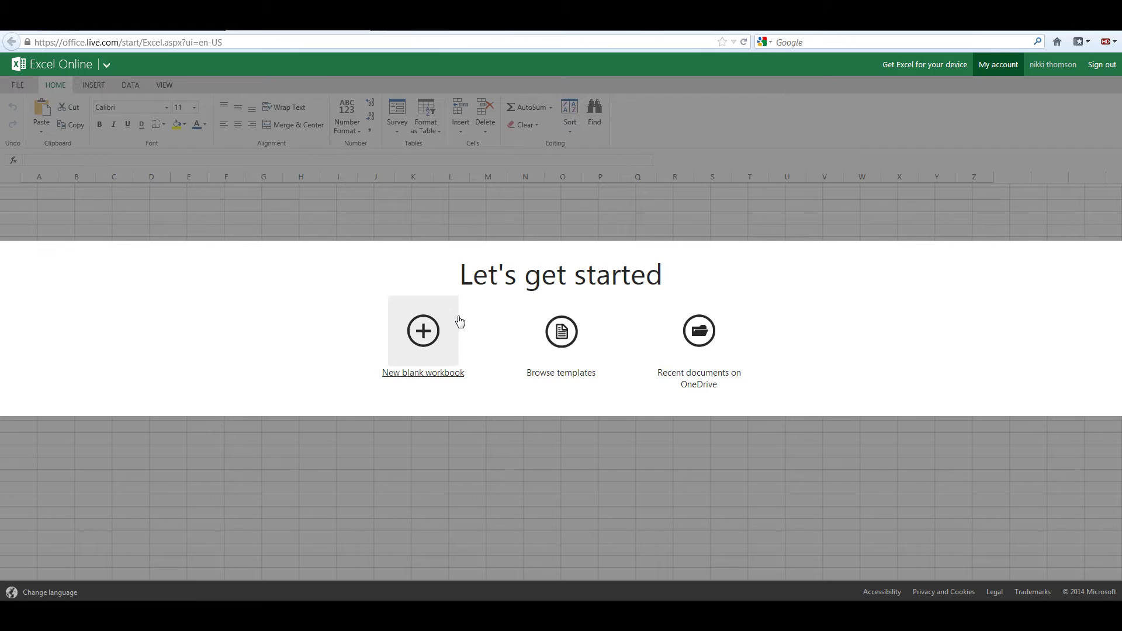
# - Look over Excel Online's template gallery and return to its start choices
pyautogui.click(564, 343)
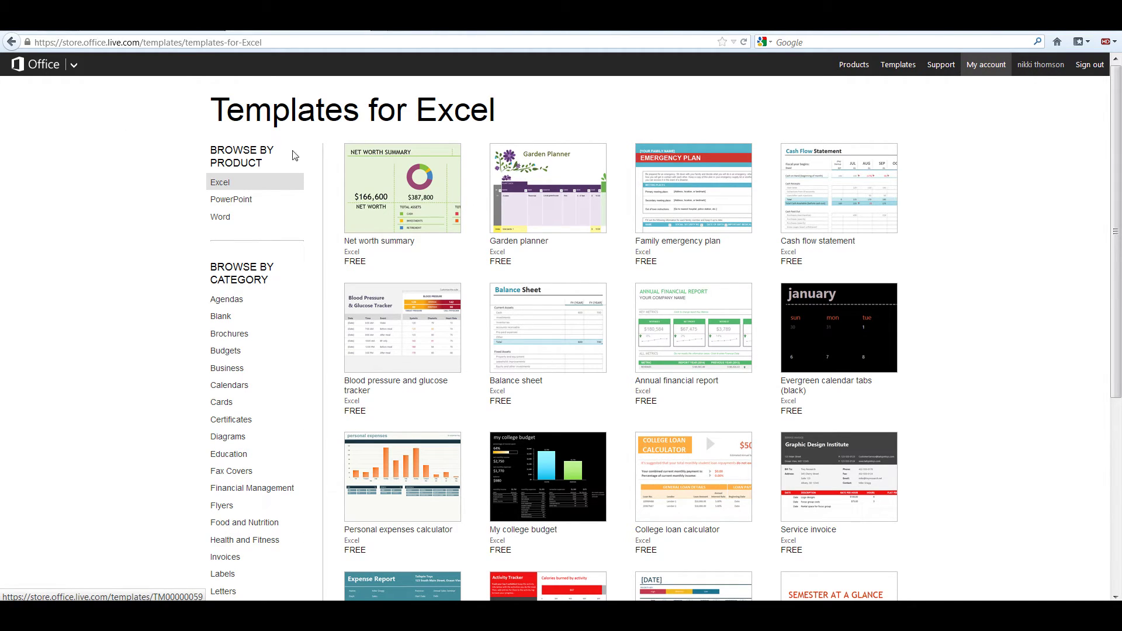
pyautogui.click(12, 43)
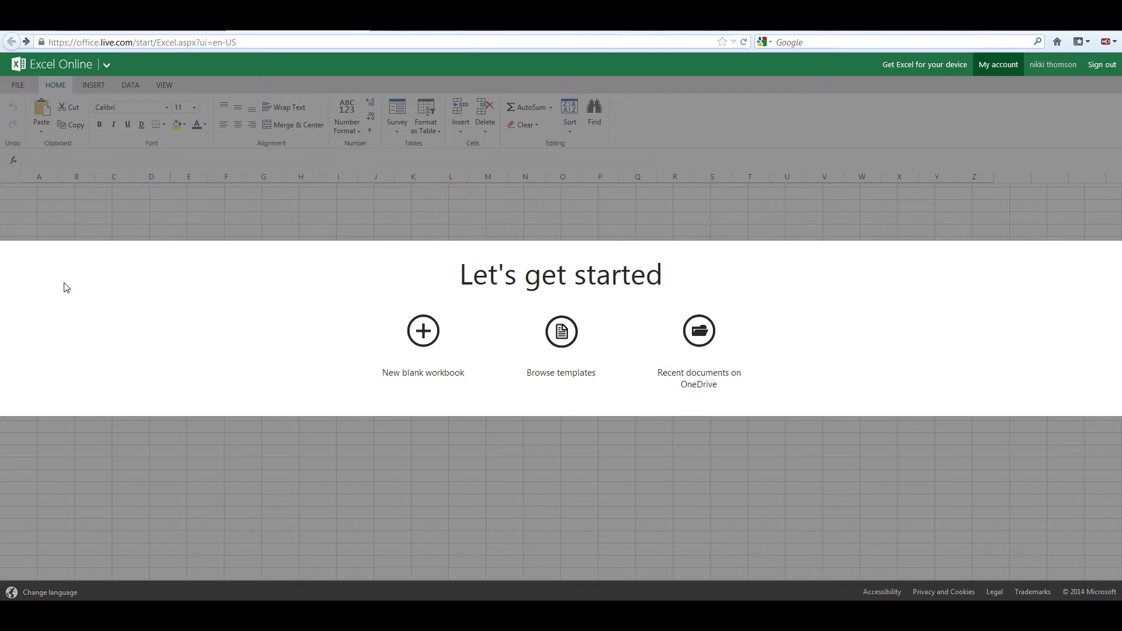
# - Create the blank workbook Book 2 and show its Insert tab commands
pyautogui.click(415, 331)
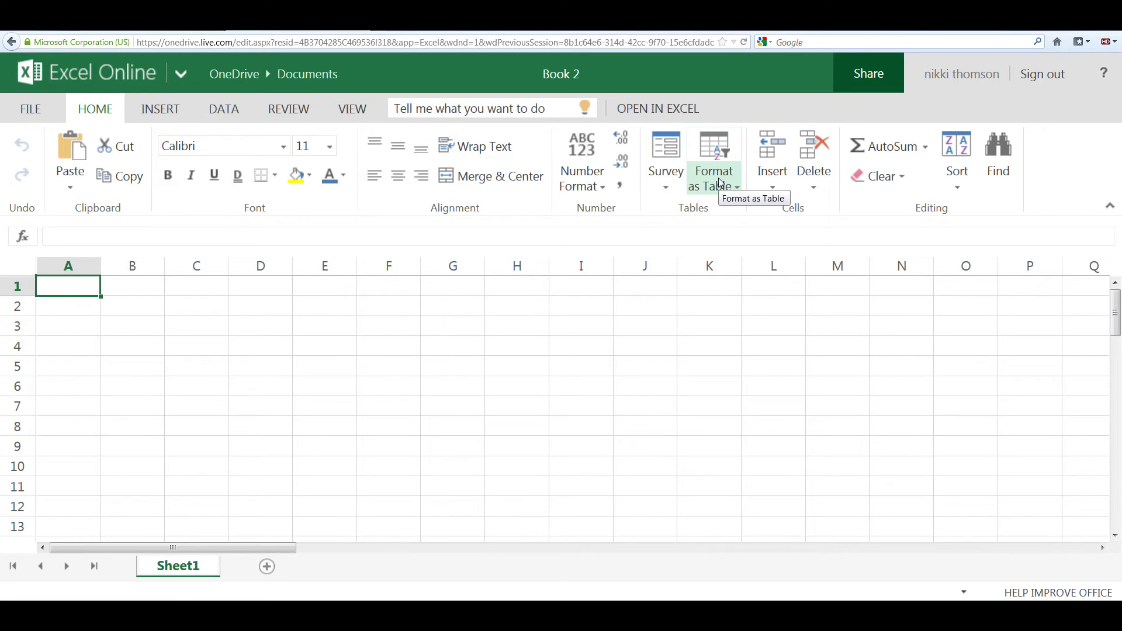
pyautogui.click(175, 116)
# - Browse the Financial and Logical categories in the Insert Function window
pyautogui.click(32, 155)
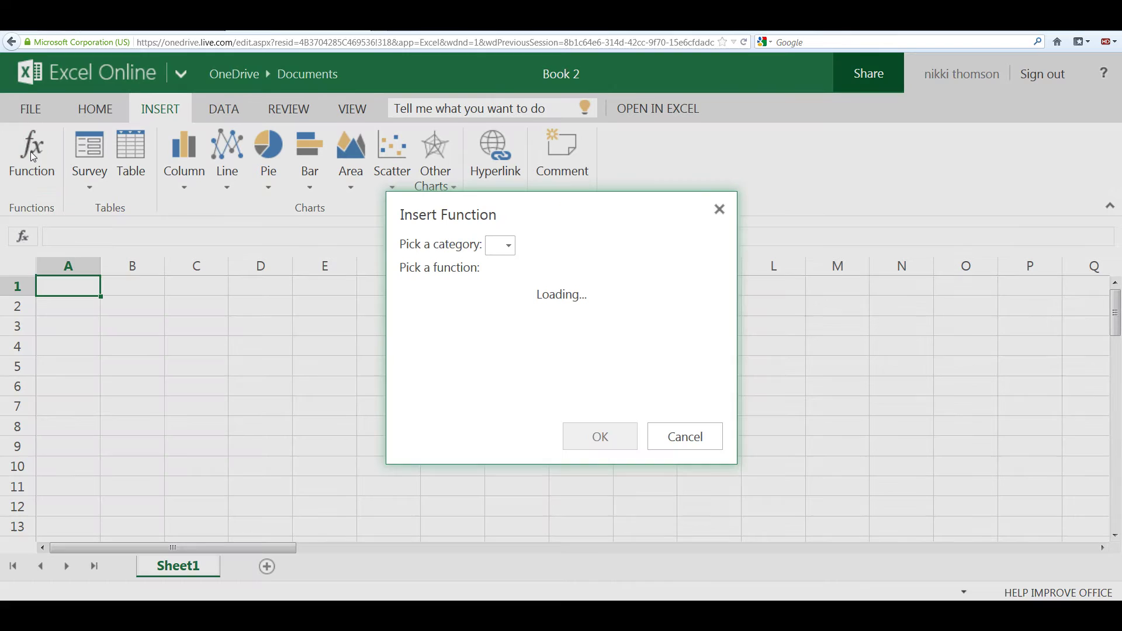
pyautogui.moveTo(710, 298); pyautogui.dragTo(717, 363)
pyautogui.click(600, 246)
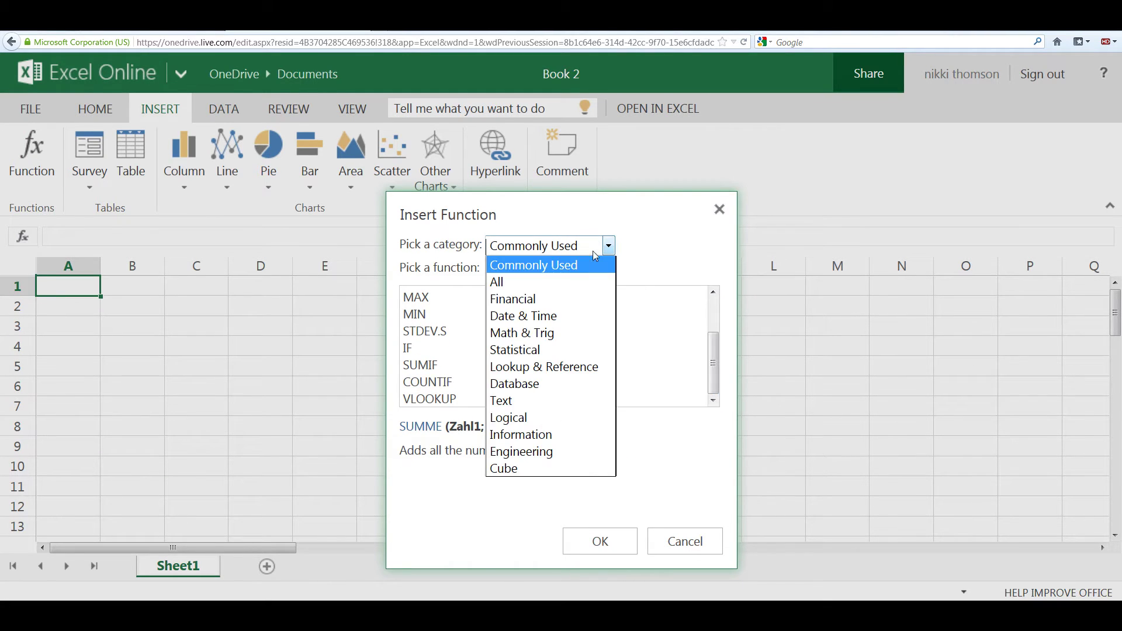
pyautogui.click(554, 299)
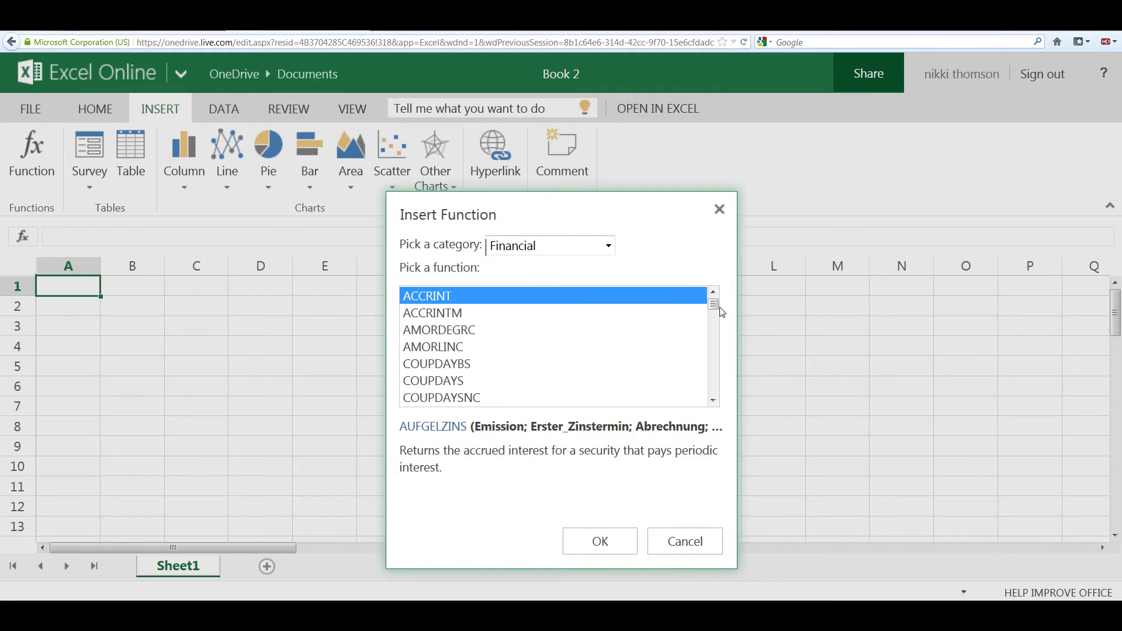
pyautogui.moveTo(714, 307); pyautogui.dragTo(714, 356)
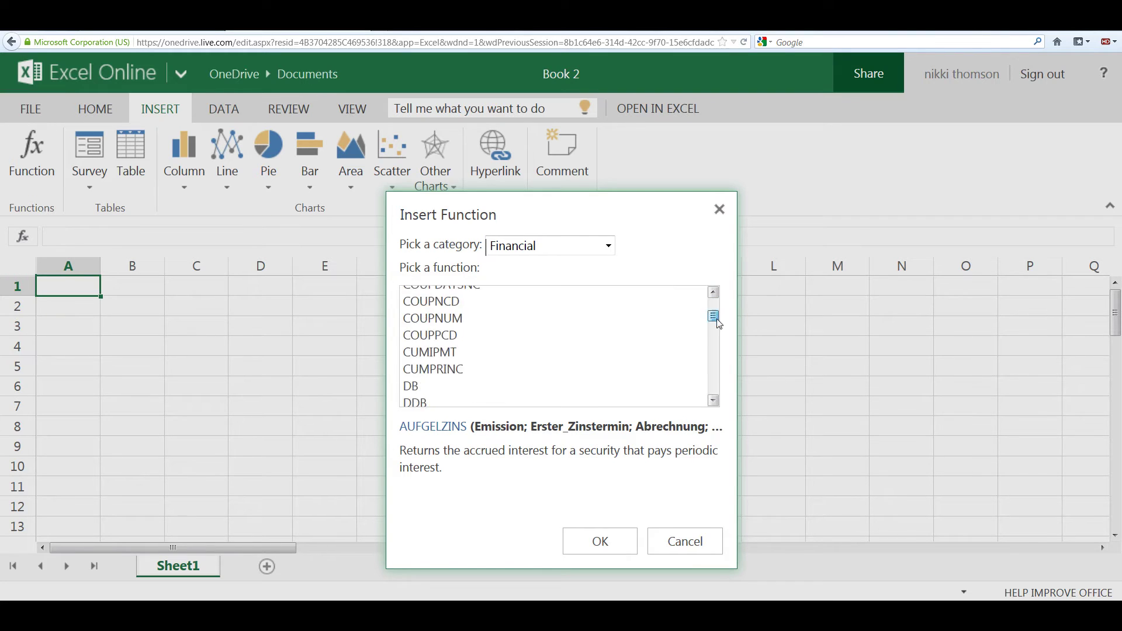
pyautogui.click(595, 250)
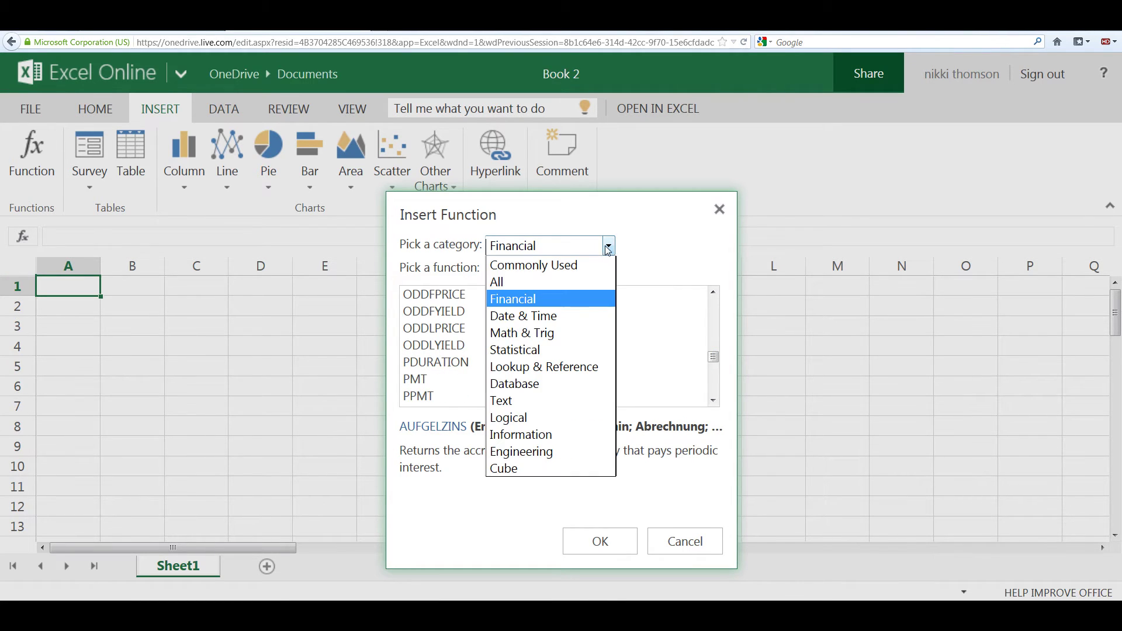
pyautogui.click(548, 420)
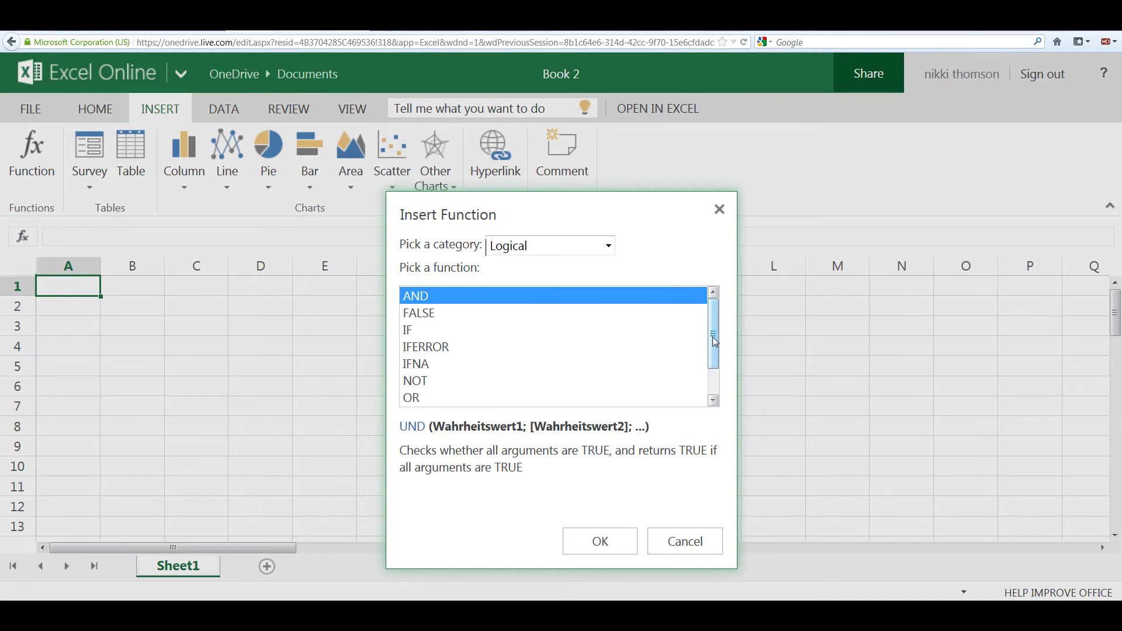
pyautogui.moveTo(713, 337); pyautogui.dragTo(713, 362)
# - From All functions, insert ABS into A1 with F7 as its argument
pyautogui.click(607, 247)
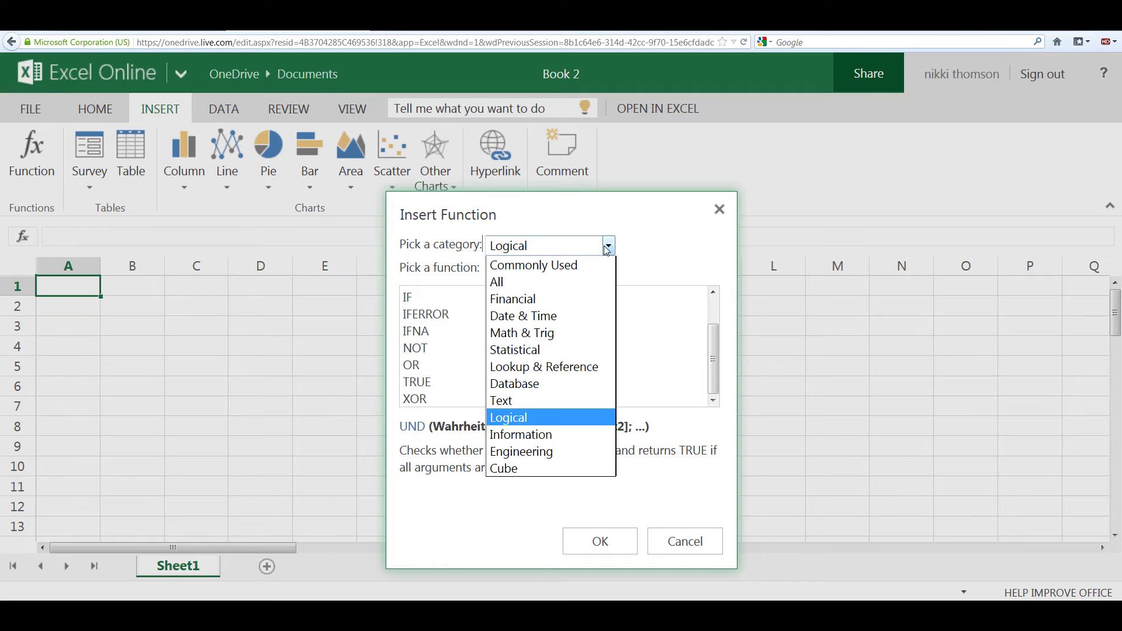
pyautogui.click(544, 280)
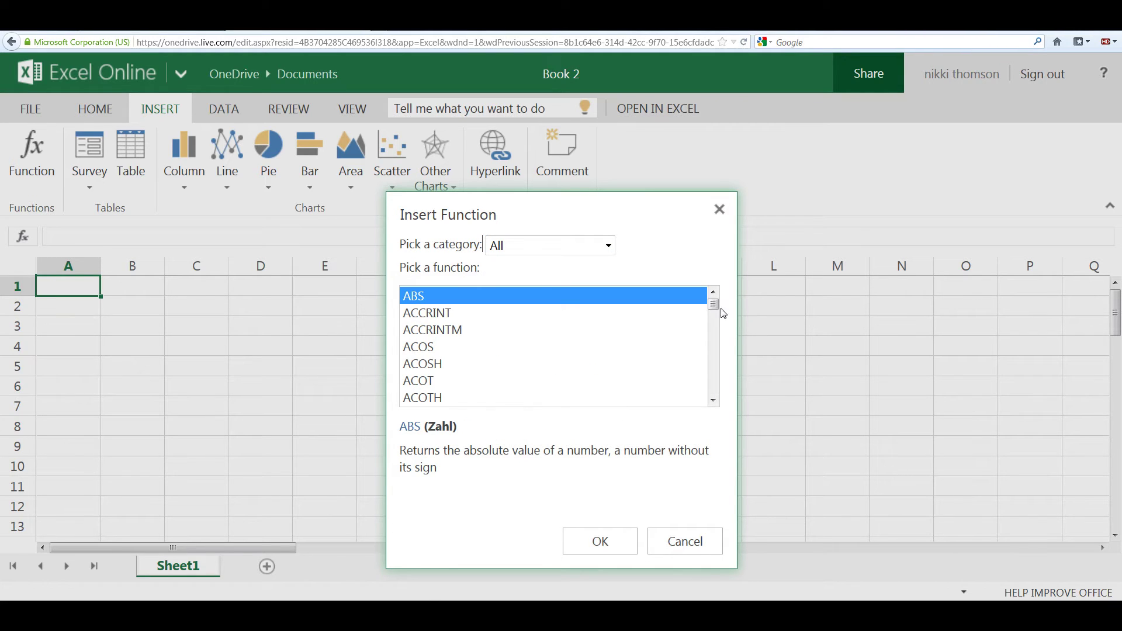
pyautogui.moveTo(713, 304); pyautogui.dragTo(713, 363)
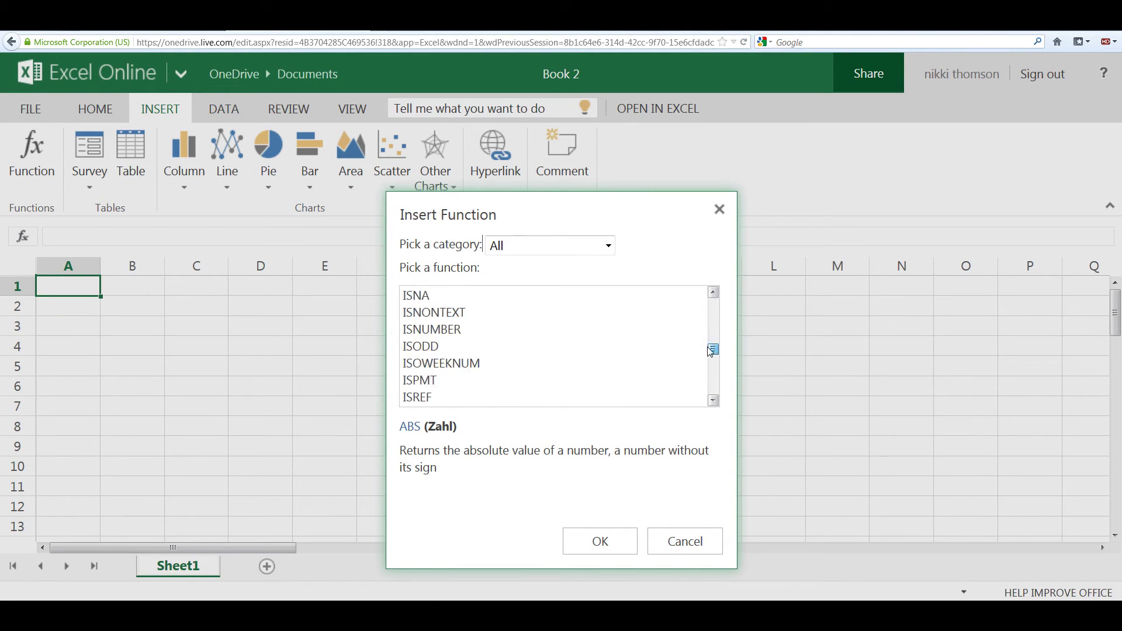
pyautogui.click(597, 541)
pyautogui.click(400, 408)
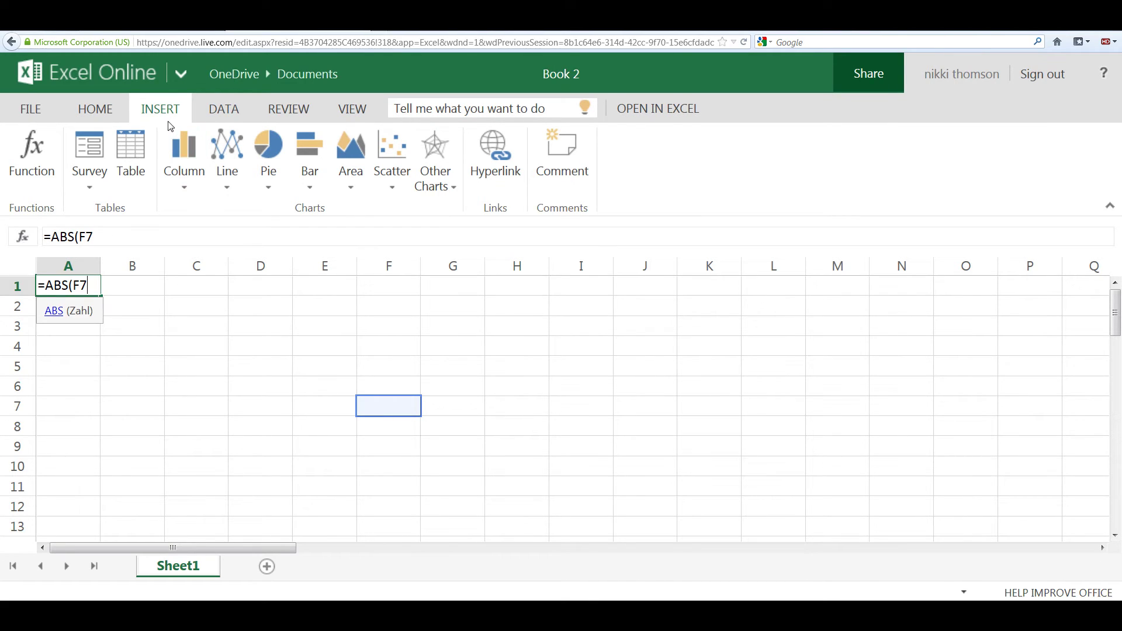
# - Preview Column and Line charts, tour Data, Review, View and Home, then point ABS at D2
pyautogui.click(196, 189)
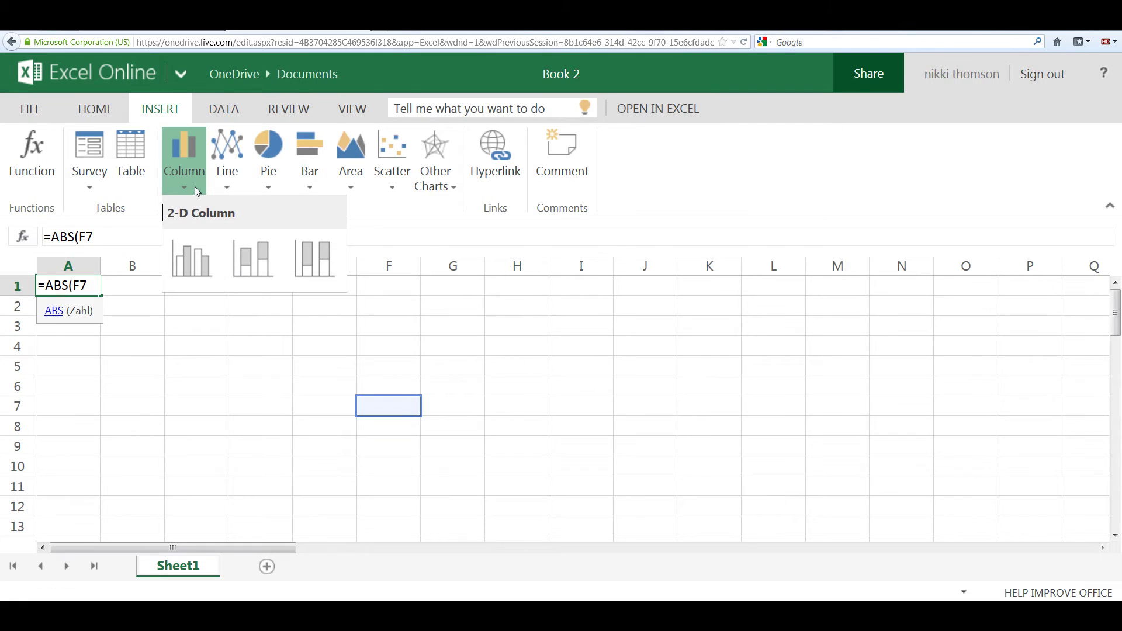
pyautogui.click(233, 181)
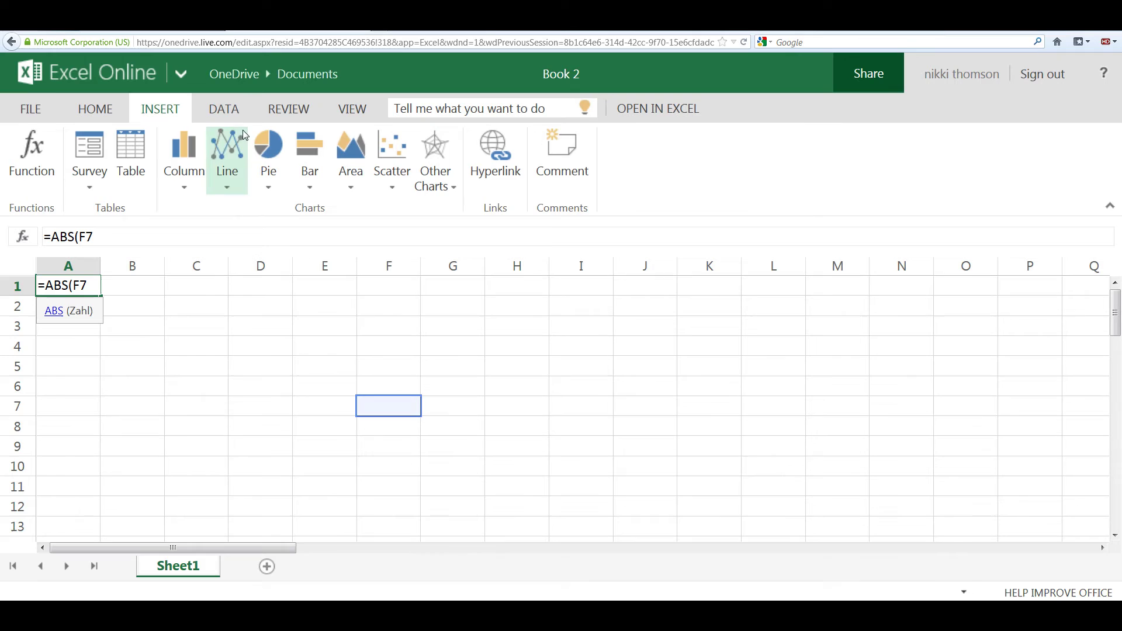
pyautogui.click(232, 116)
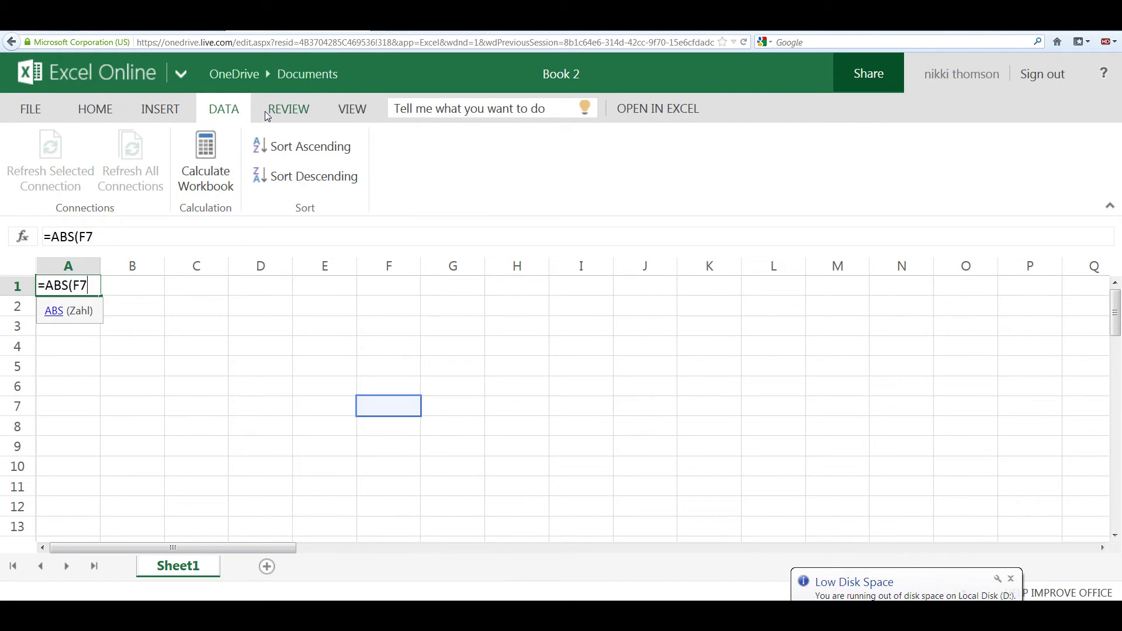
pyautogui.click(289, 111)
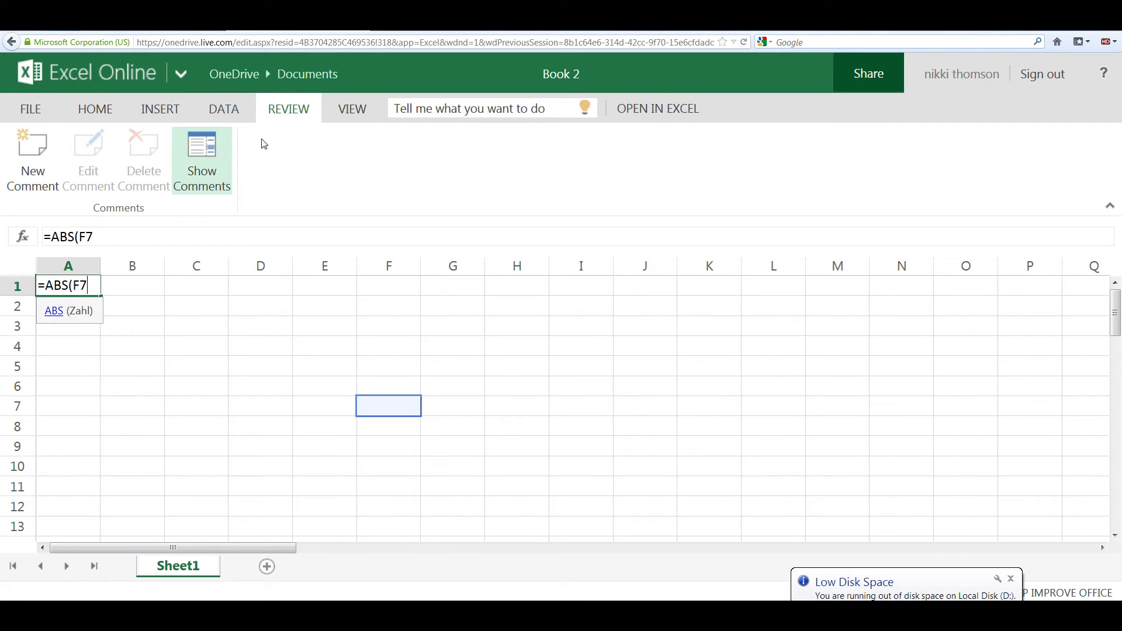
pyautogui.click(357, 111)
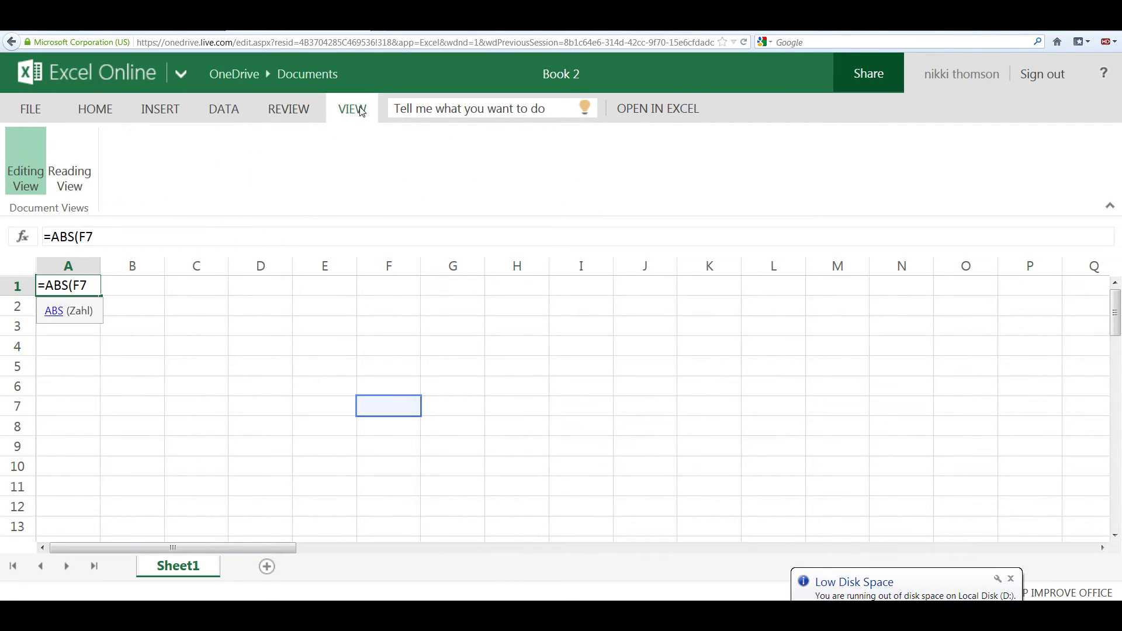
pyautogui.click(96, 110)
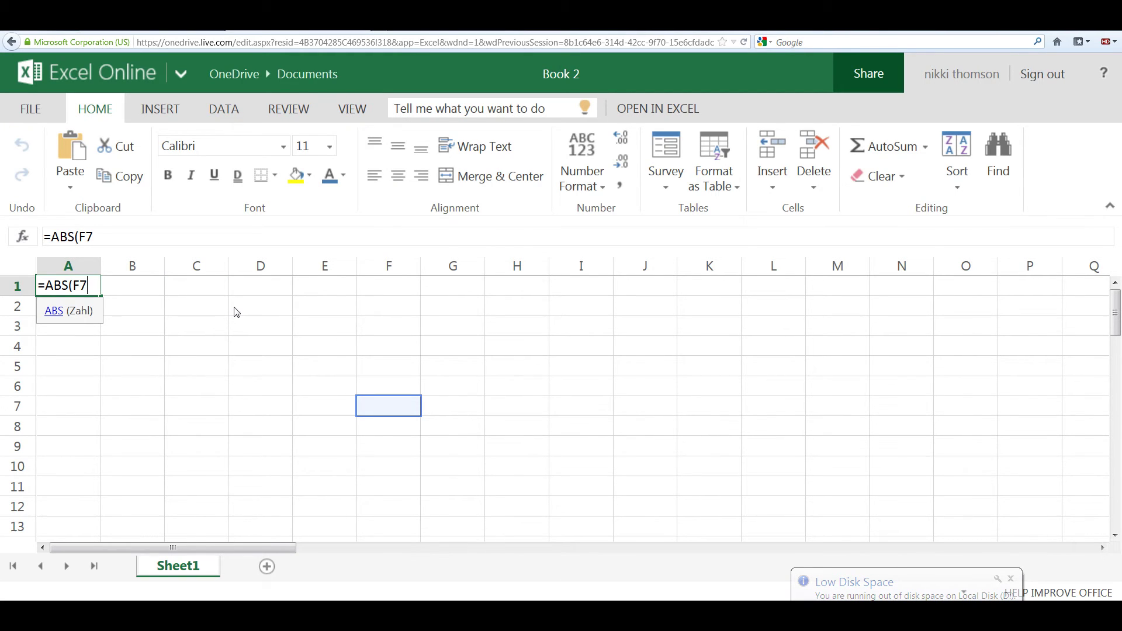
pyautogui.click(236, 312)
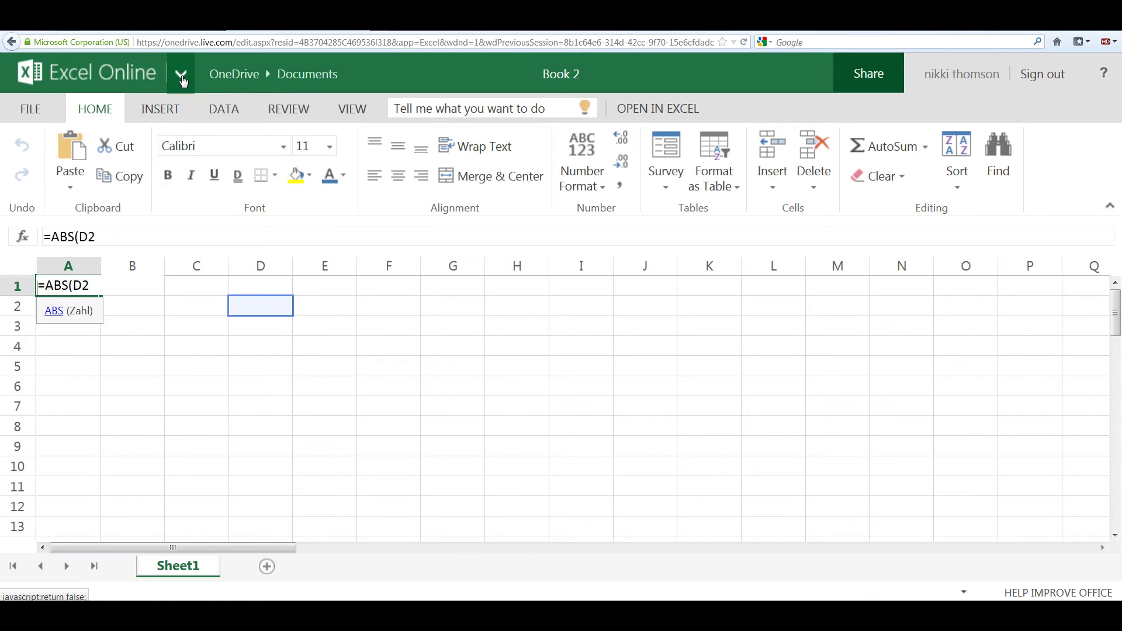
# - Switch to PowerPoint Online, scroll its template gallery, and return to the start choices
pyautogui.click(845, 164)
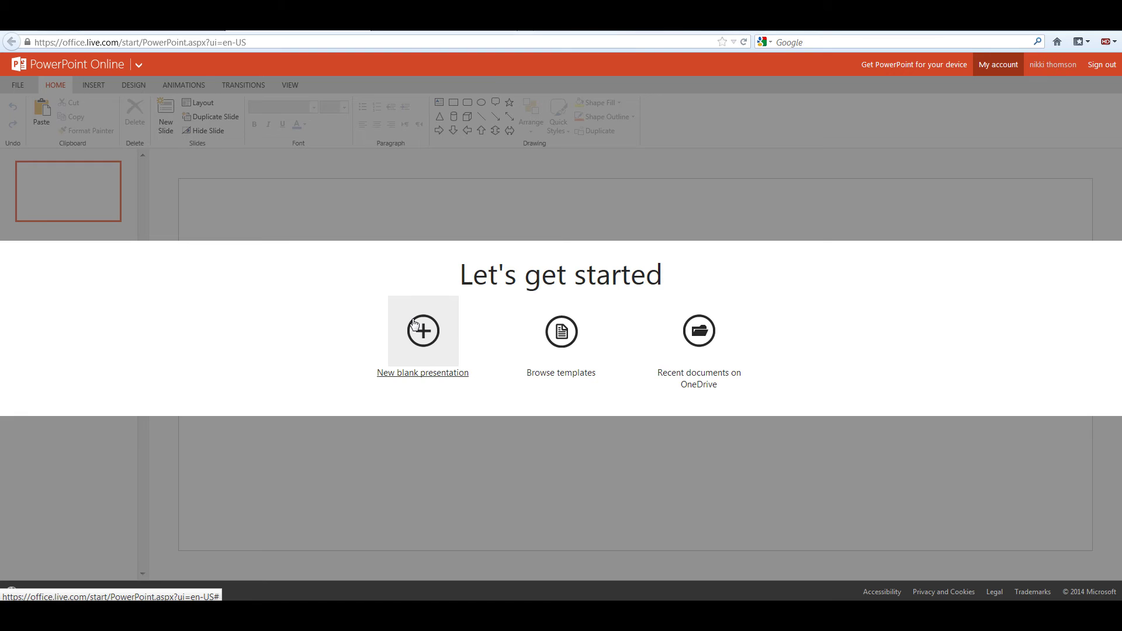
pyautogui.click(534, 332)
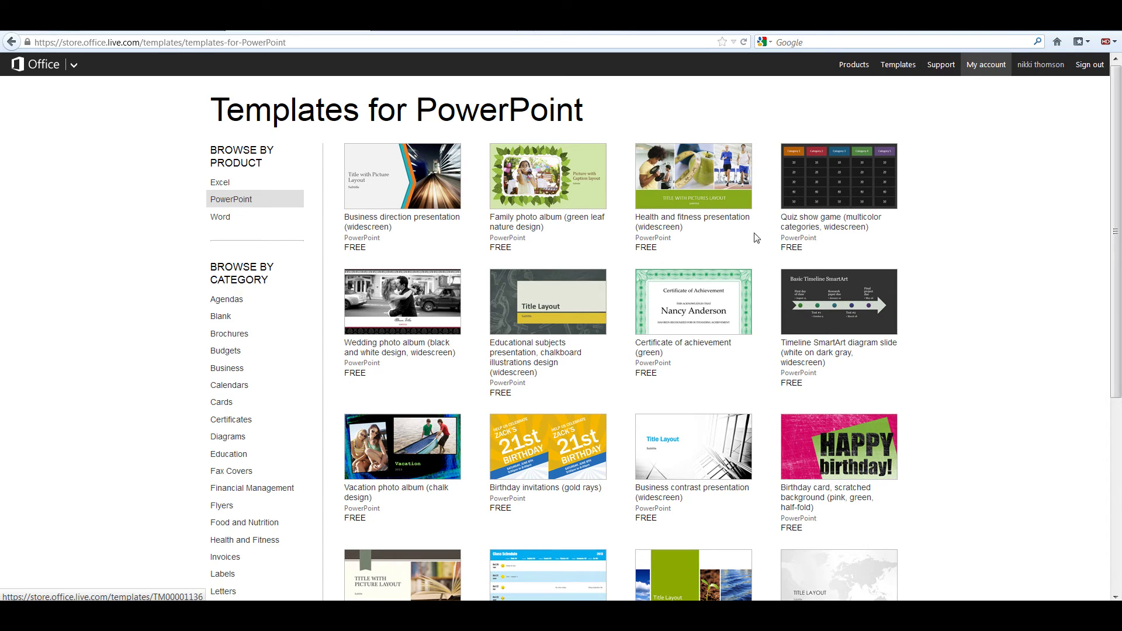
pyautogui.scroll(-2, 974, 310)
pyautogui.scroll(2, 973, 310)
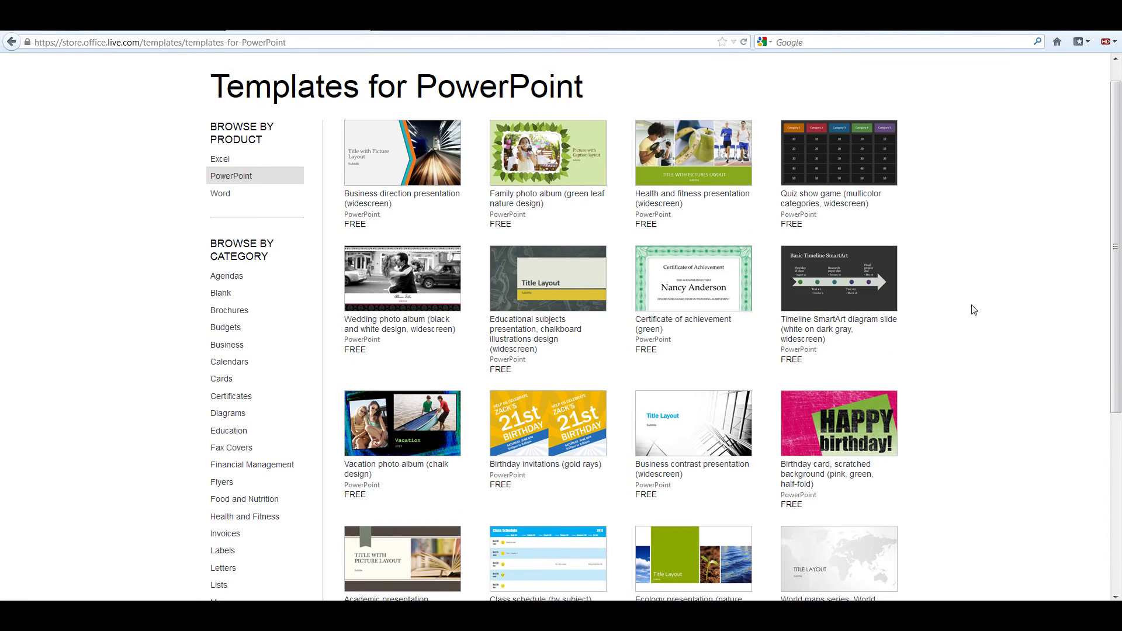
pyautogui.scroll(-1, 974, 309)
pyautogui.scroll(-4, 973, 310)
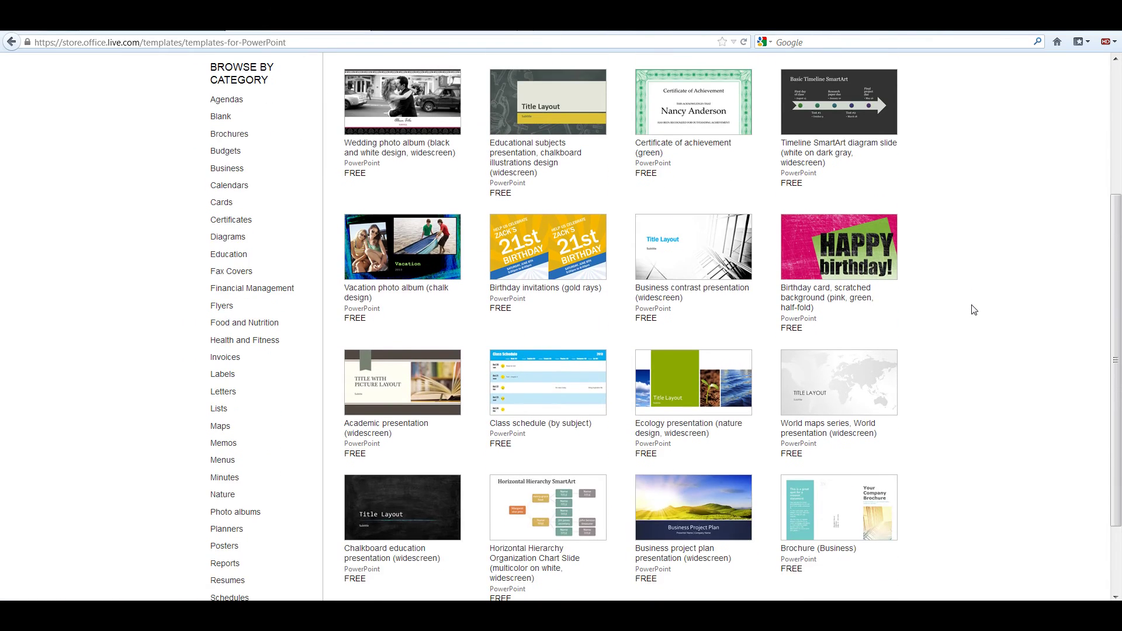
pyautogui.scroll(5, 974, 310)
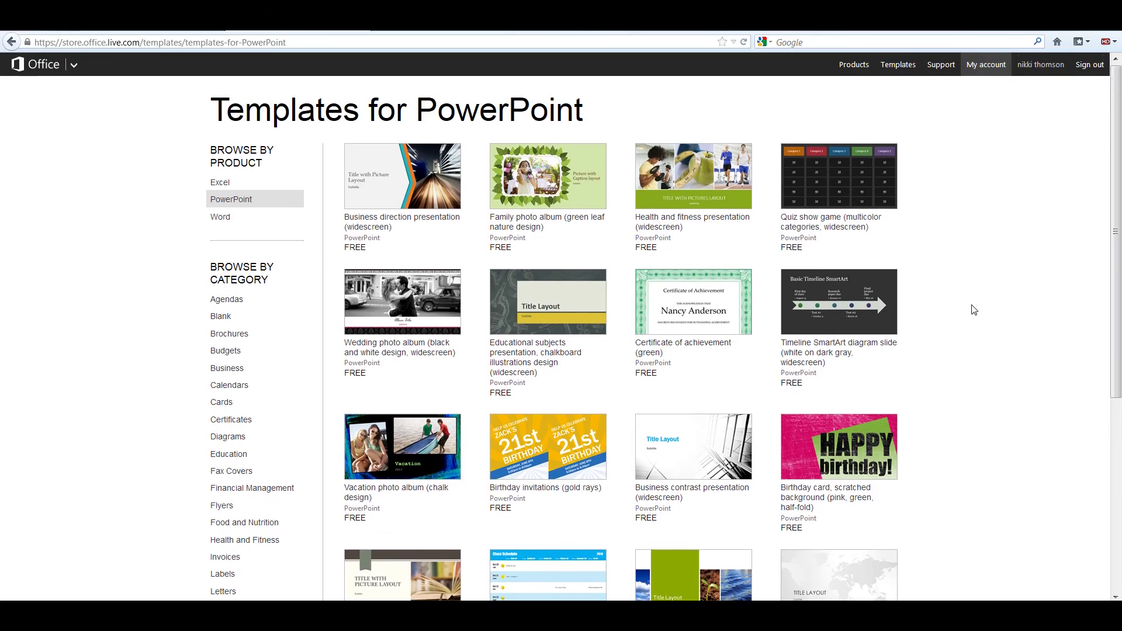
pyautogui.click(11, 42)
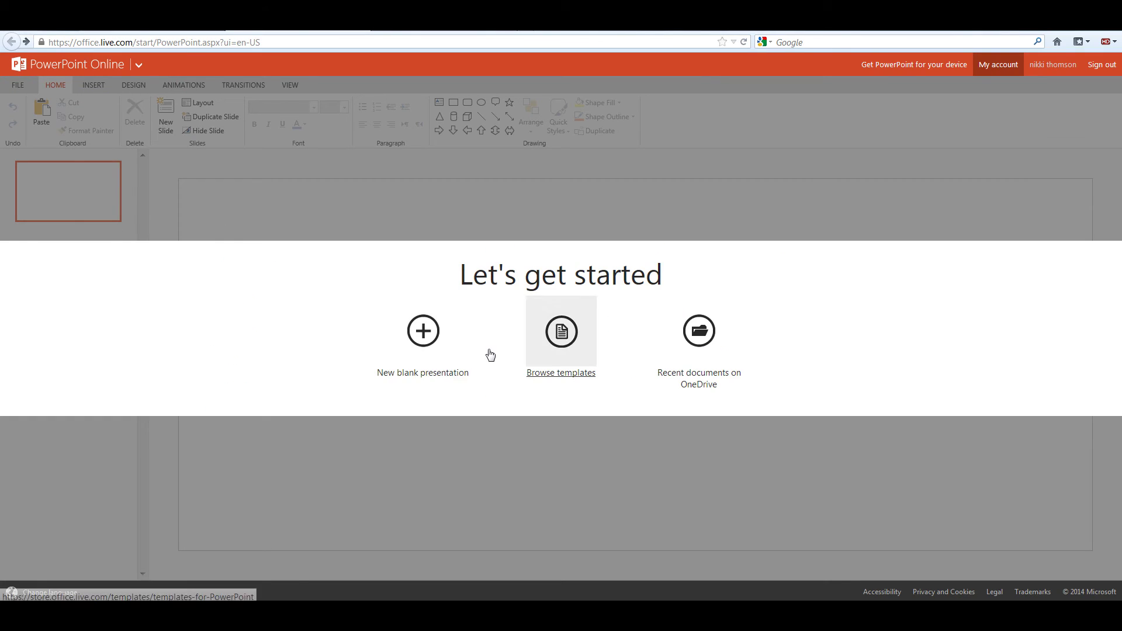
# - Create blank Presentation 2 and look over its slide layouts without changing any
pyautogui.click(437, 338)
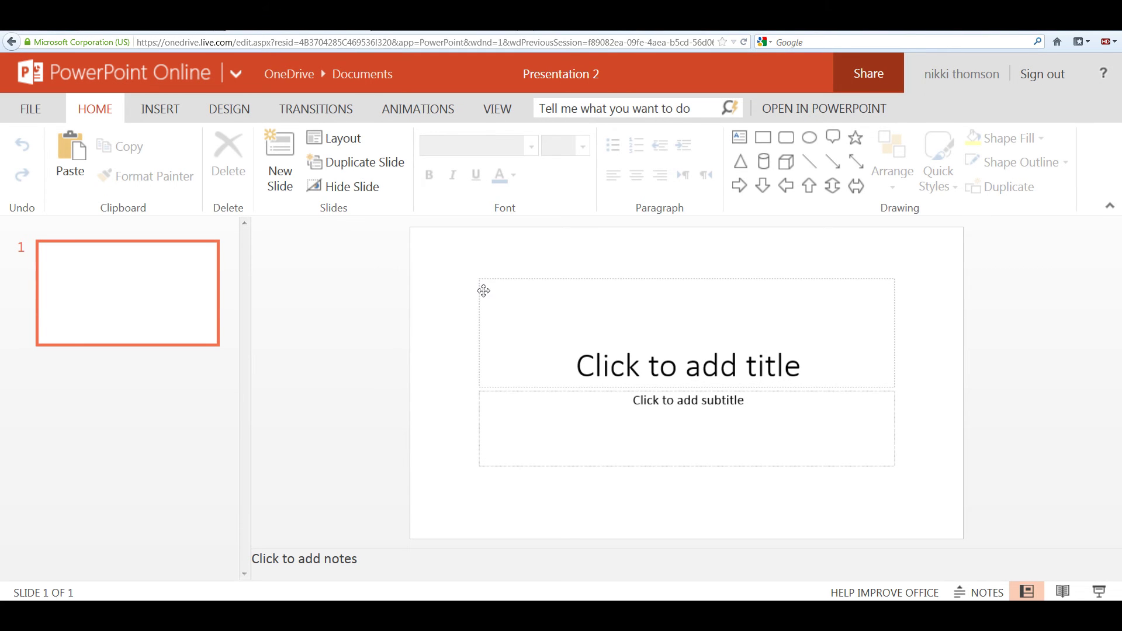
pyautogui.click(358, 142)
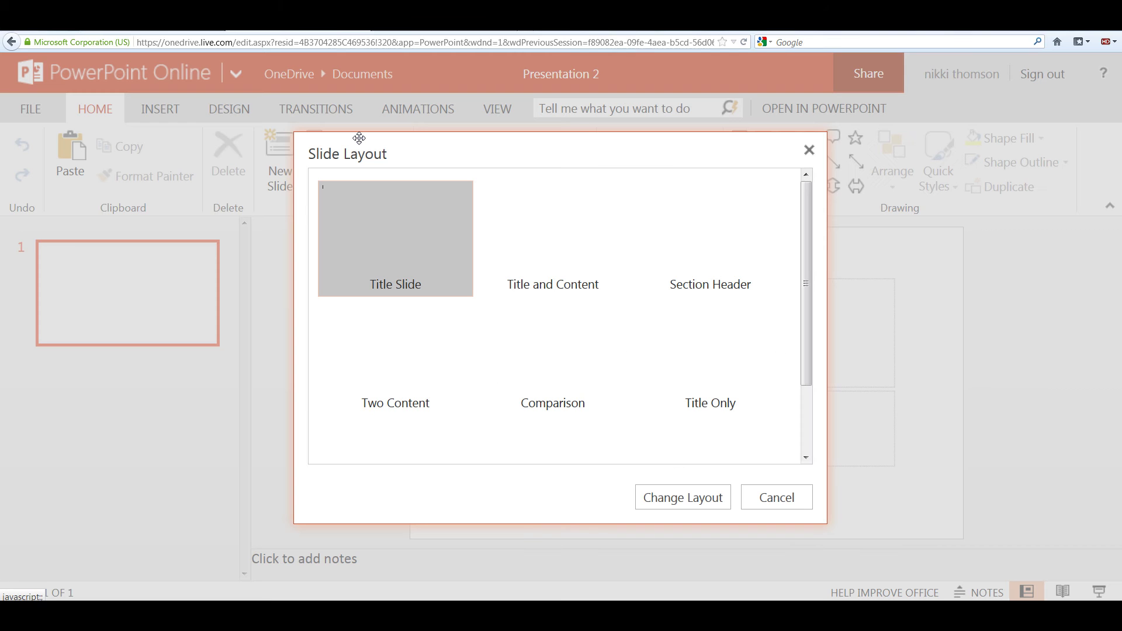
pyautogui.scroll(-2, 546, 326)
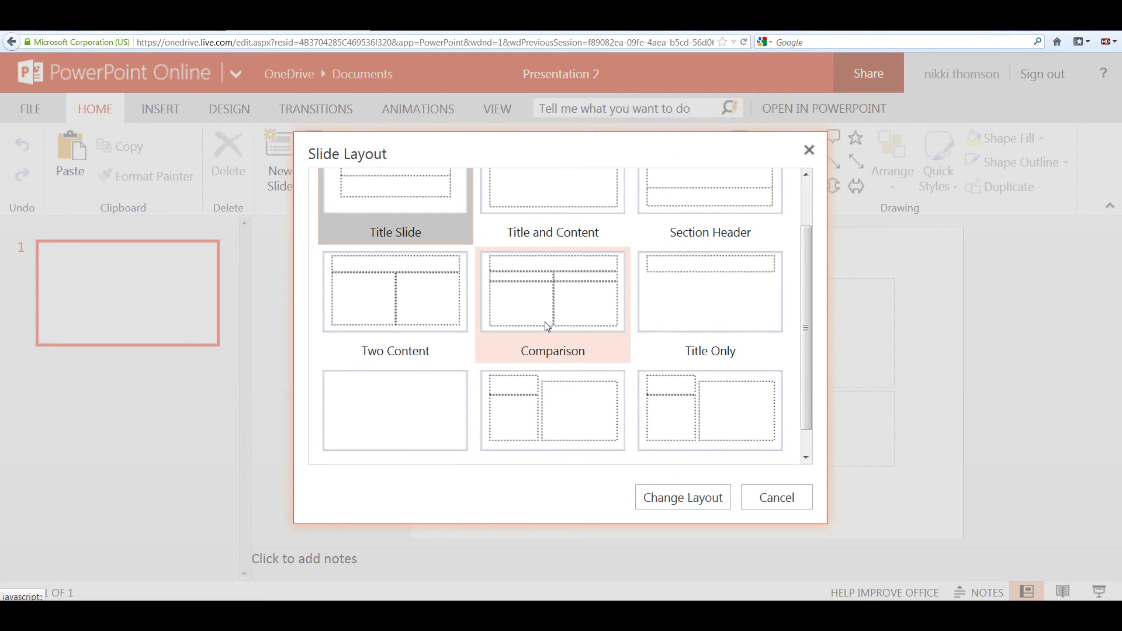
pyautogui.scroll(-1, 547, 327)
pyautogui.scroll(3, 547, 326)
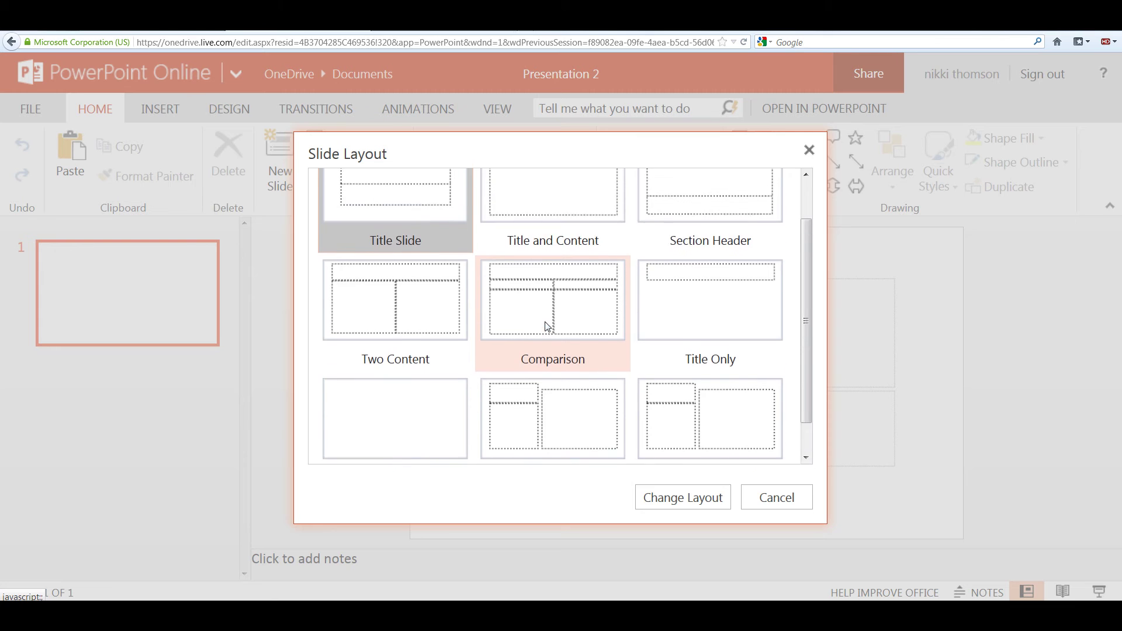
pyautogui.click(775, 495)
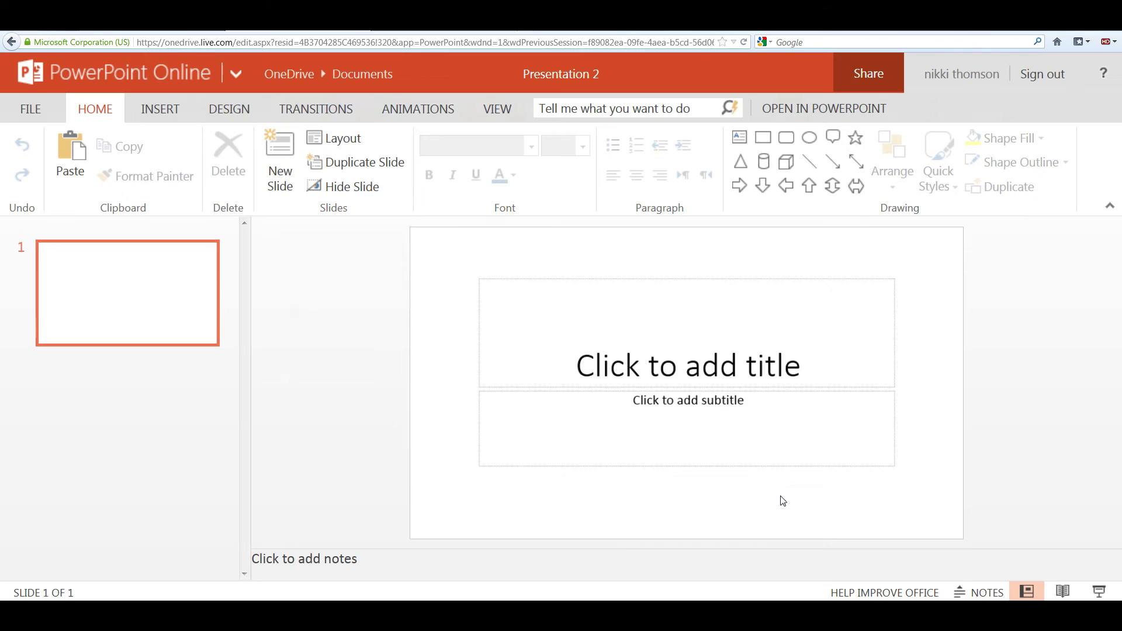
# - Browse PowerPoint Online's Insert tab commands, then the Design tab's themes and color variants
pyautogui.click(177, 117)
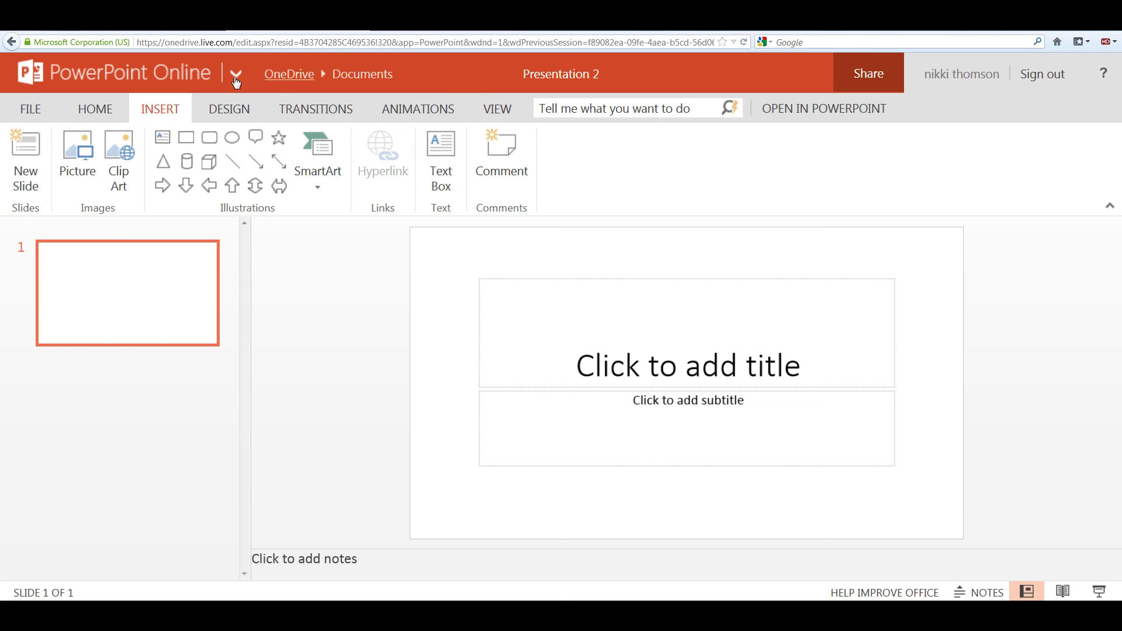
pyautogui.click(233, 104)
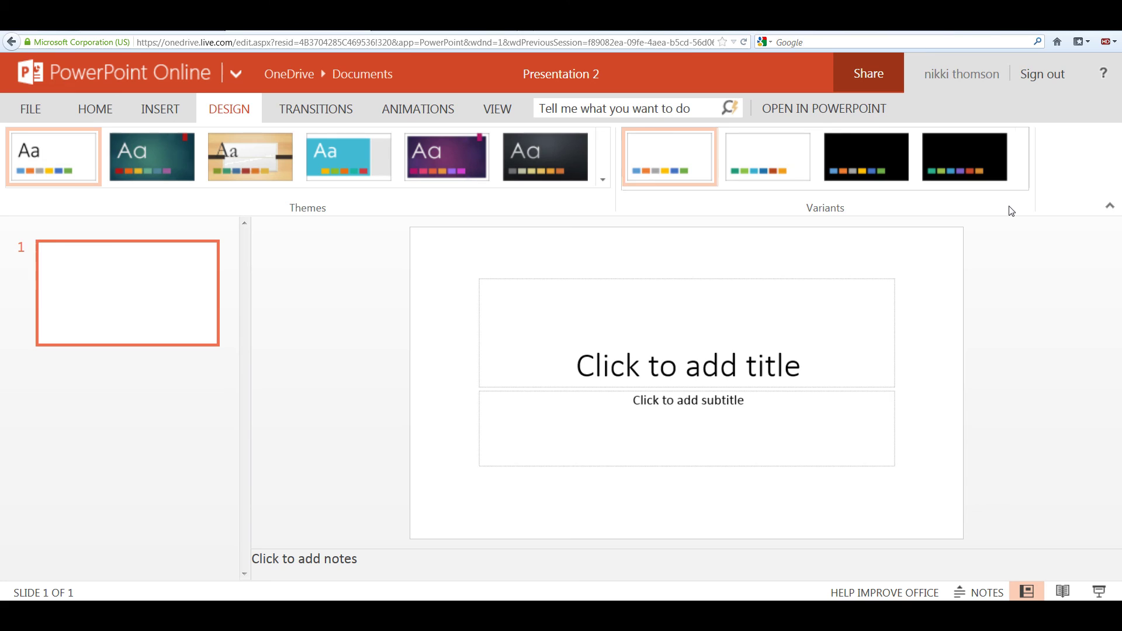
# - Browse PowerPoint Online's Transitions, Animations and View tabs in turn, leaving the slide unchanged
pyautogui.click(319, 104)
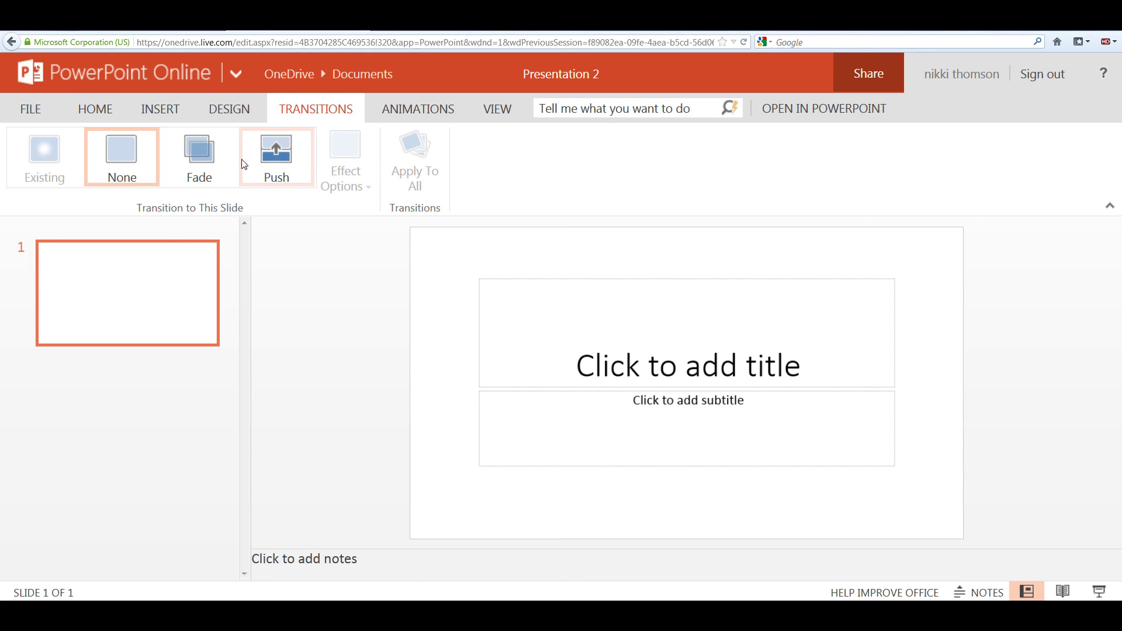
pyautogui.click(409, 109)
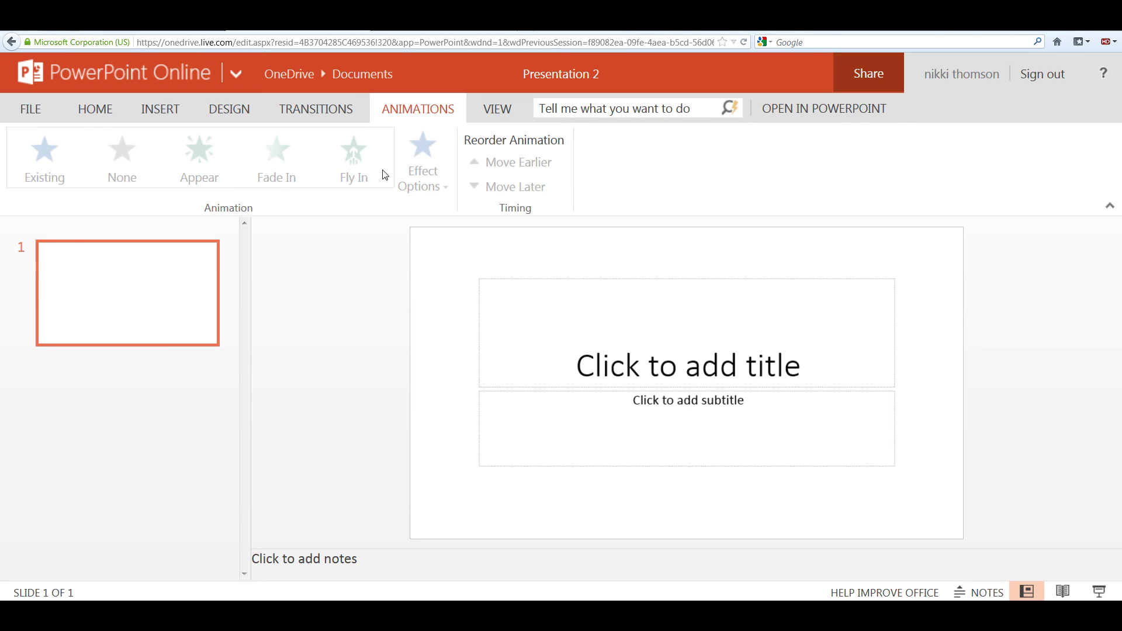
pyautogui.click(511, 109)
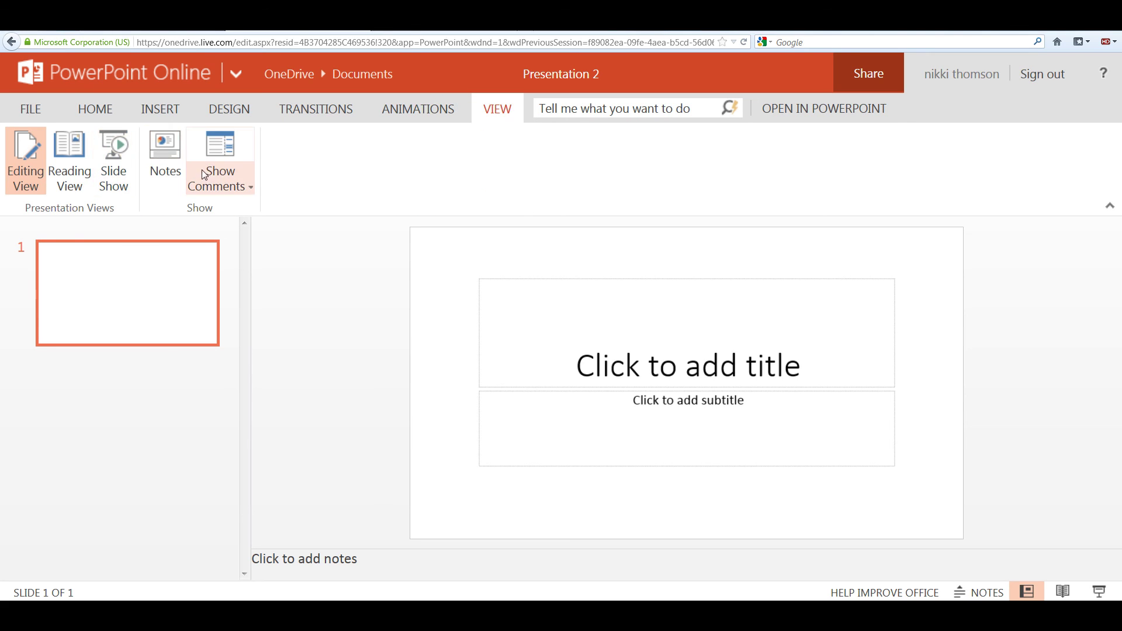